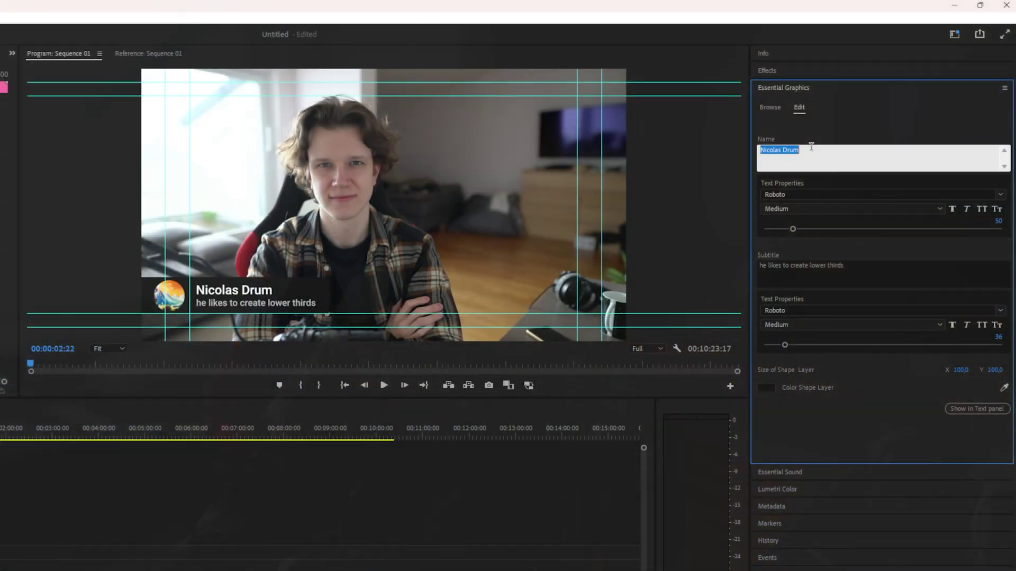
- Enter a new name and change the subtitle to 'he doesnt like to create lower thirds'
type("Stephen")
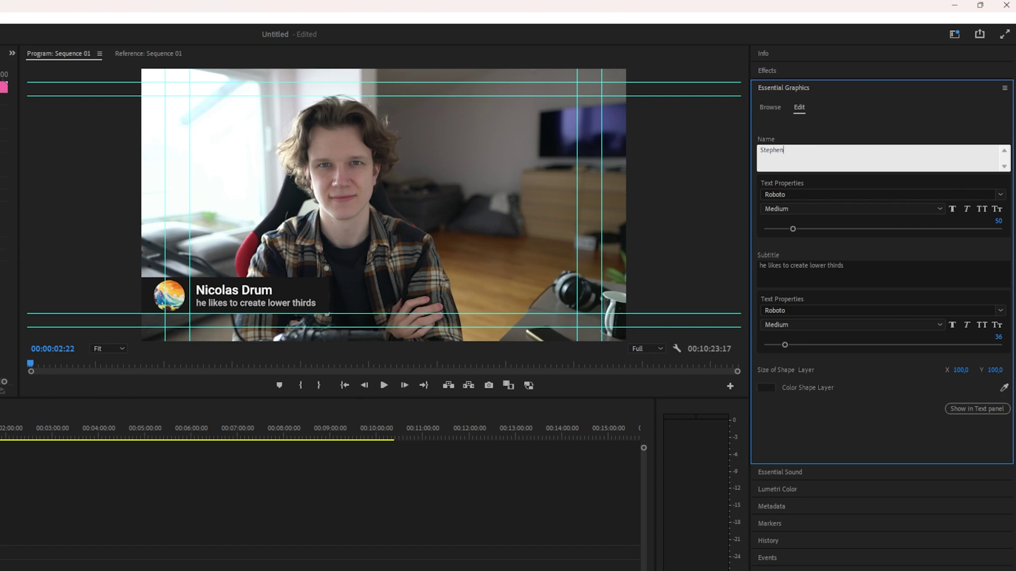
left_click(804, 271)
double_click(775, 266)
type("doesnt like")
key("Tab")
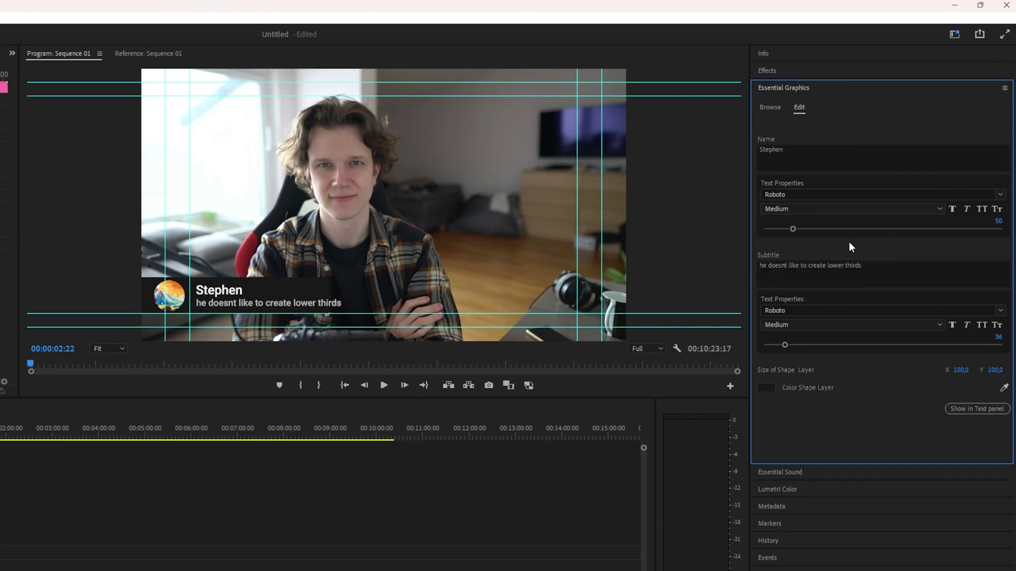
- Widen the box to Size of Shape X 113 and colour it dark red-brown #433232
left_click_drag(964, 375, 971, 374)
left_click(792, 160)
left_click(772, 394)
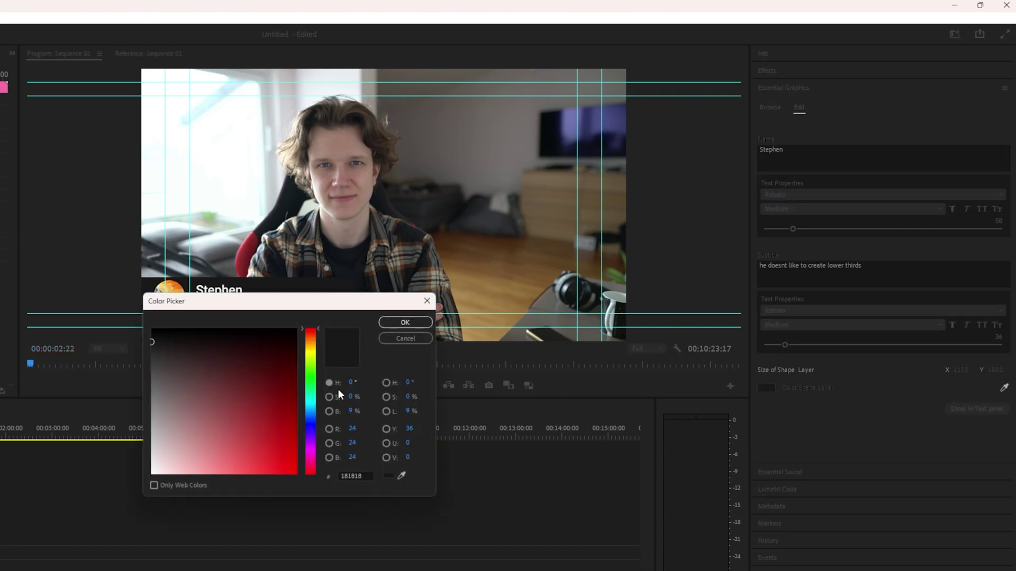
left_click_drag(161, 350, 187, 367)
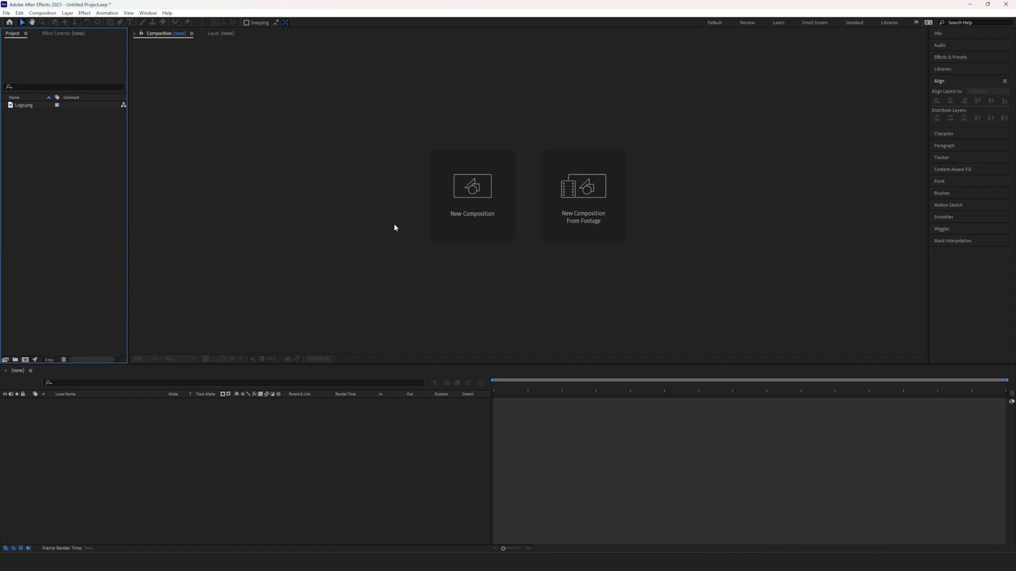
- Create Comp 1 with the HD 1920x1080, 25 fps preset
left_click(458, 230)
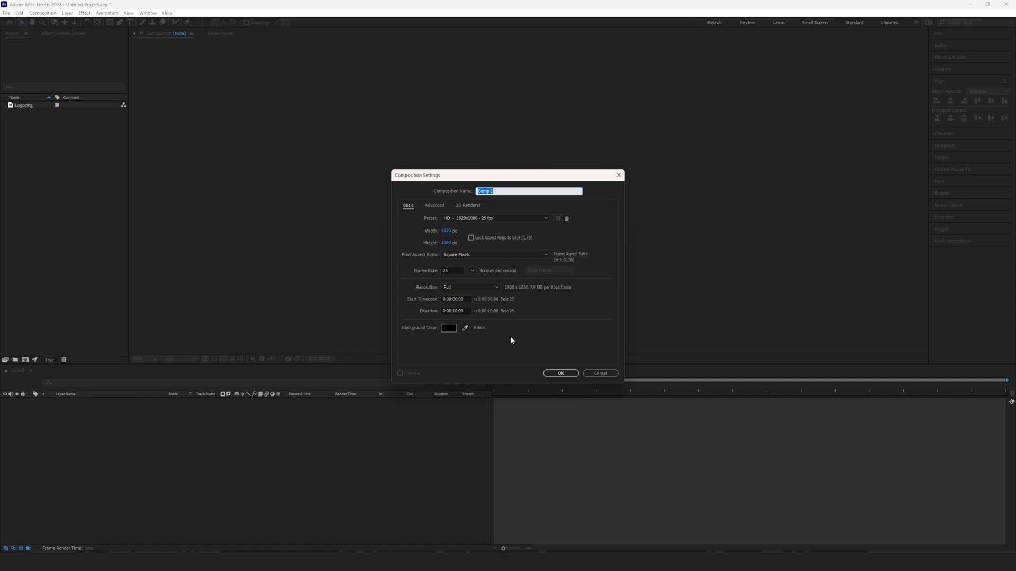
left_click(560, 373)
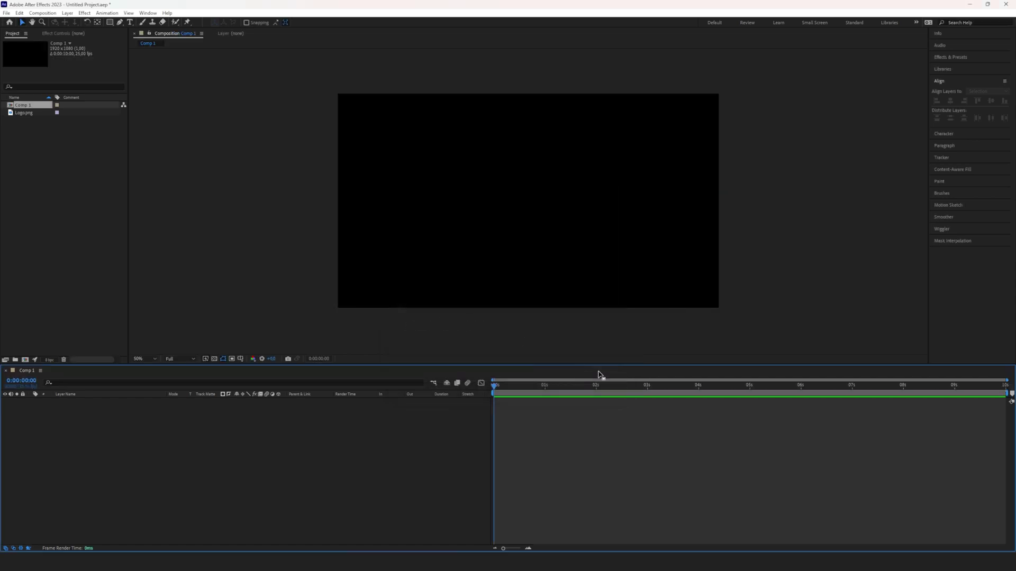
- Draw the lower-third rectangle bar and size it to 744 by 144
mouse_move(496, 383)
left_mouse_down()
mouse_move(589, 384)
mouse_move(493, 380)
left_mouse_up()
left_click(110, 23)
left_click_drag(338, 265, 485, 292)
left_click_drag(23, 112, 358, 278)
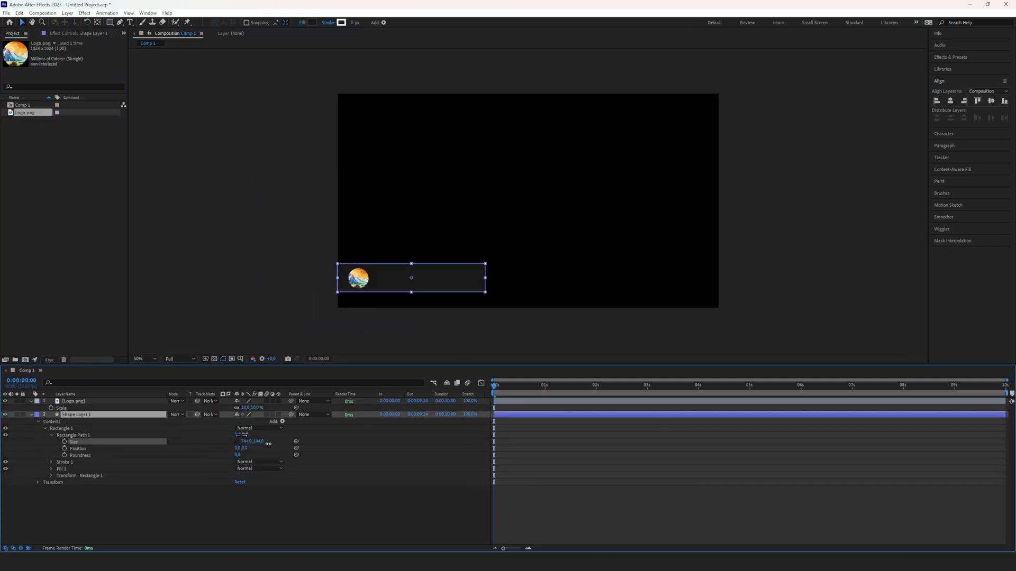
- Select the surname in the name text layer, then return to the Selection tool
scroll(347, 290, "up", 2)
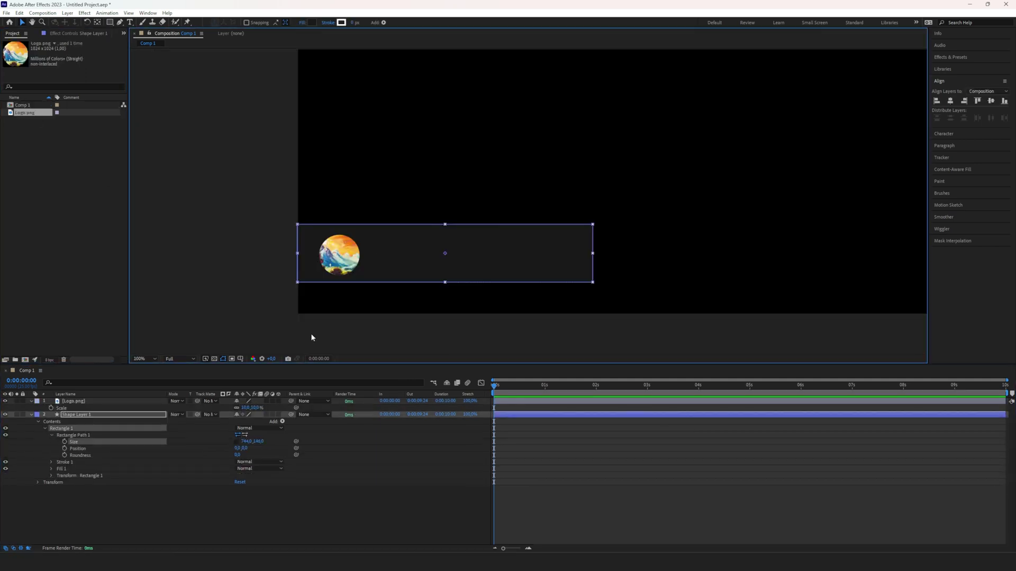
scroll(449, 290, "down", 3)
scroll(449, 290, "up", 2)
key("apostrophe")
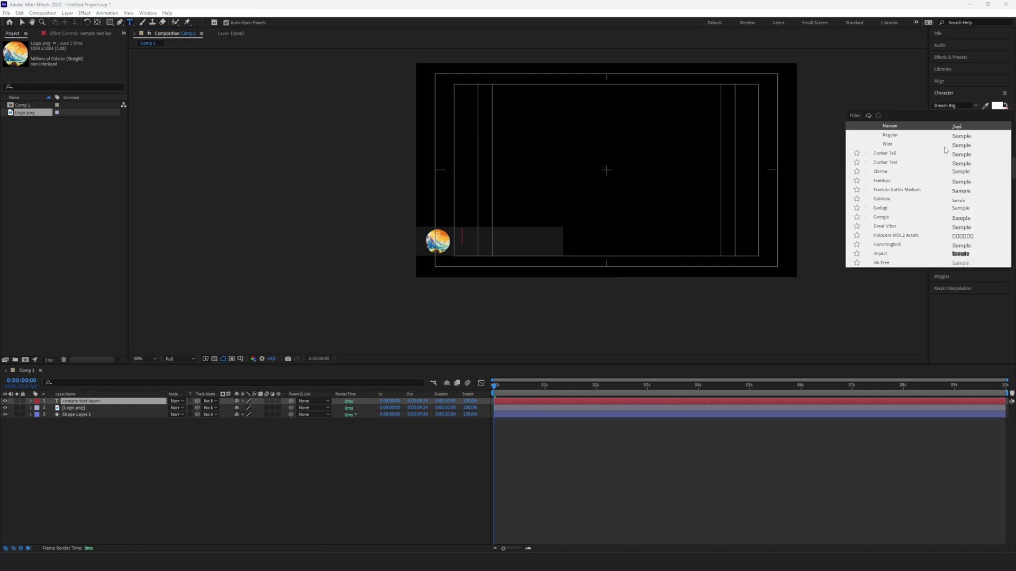
double_click(519, 234)
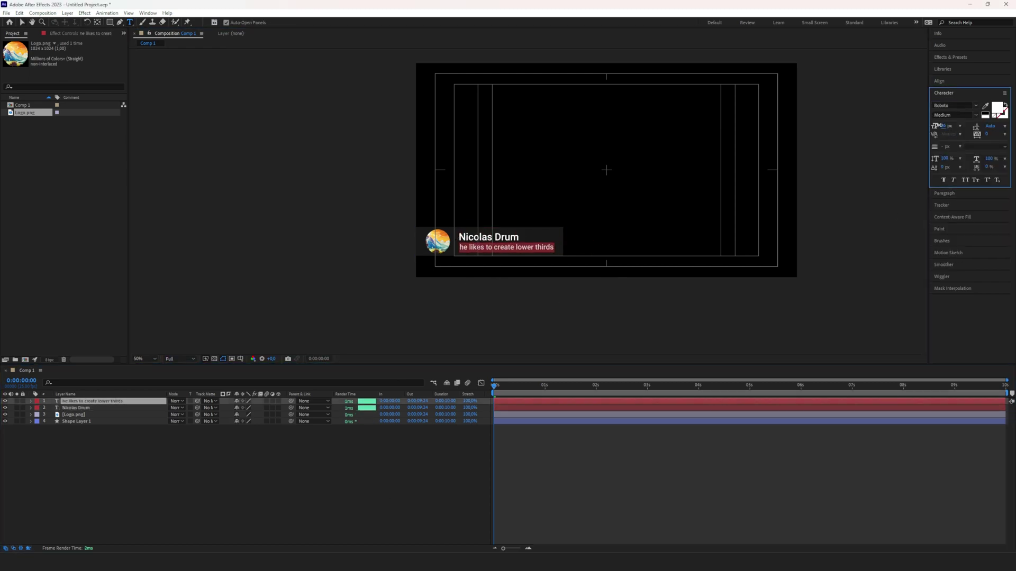
key("Escape")
key("v")
left_click(529, 279)
- Select the bar's shape layer in the composition
scroll(528, 278, "up", 2)
scroll(479, 259, "down", 3)
scroll(488, 238, "up", 2)
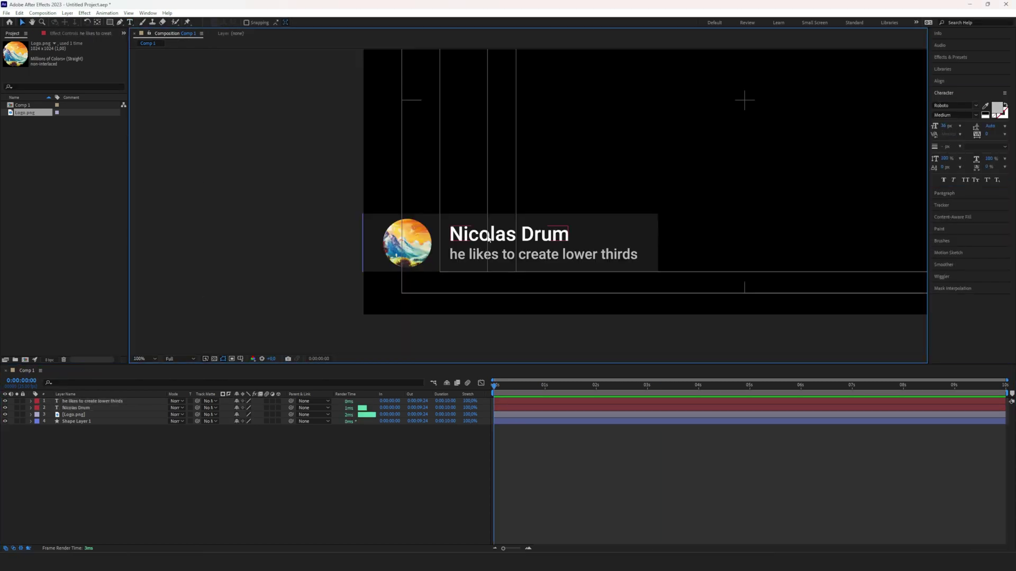
left_click(373, 268)
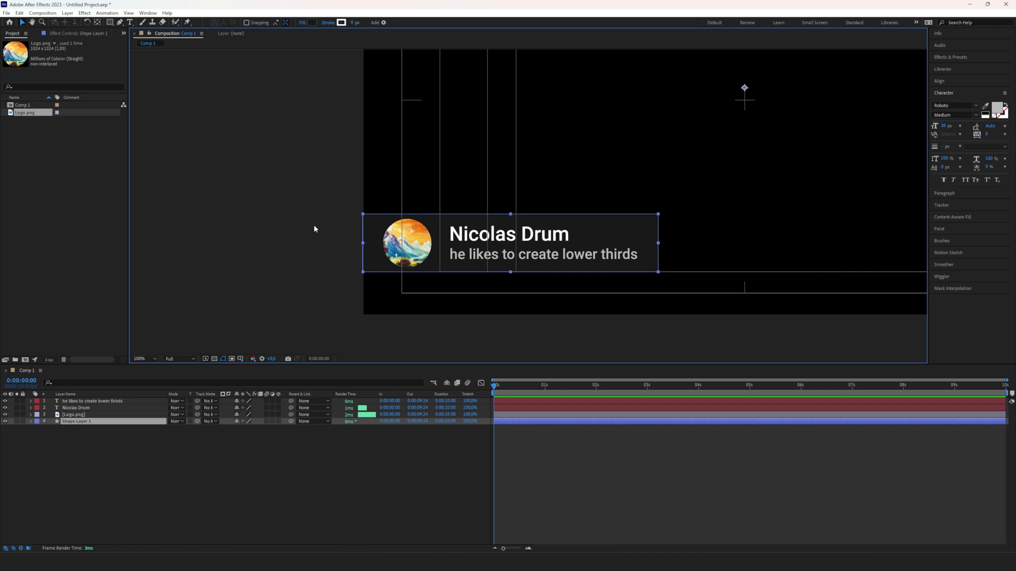
- Snap Shape Layer 1's anchor to its left-middle edge using Anchor Point Mover
right_click(148, 259)
left_click(273, 267)
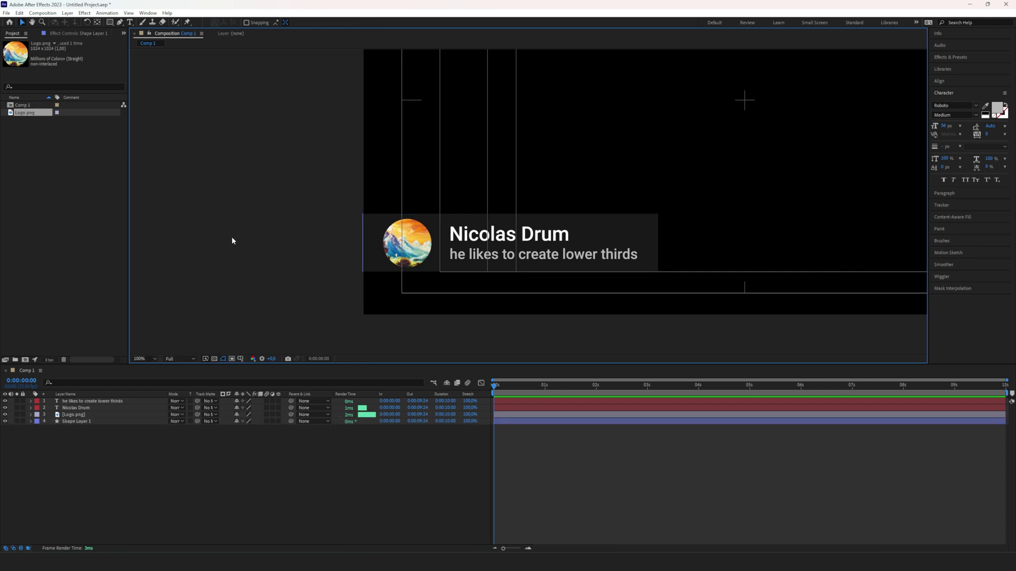
left_click(97, 22)
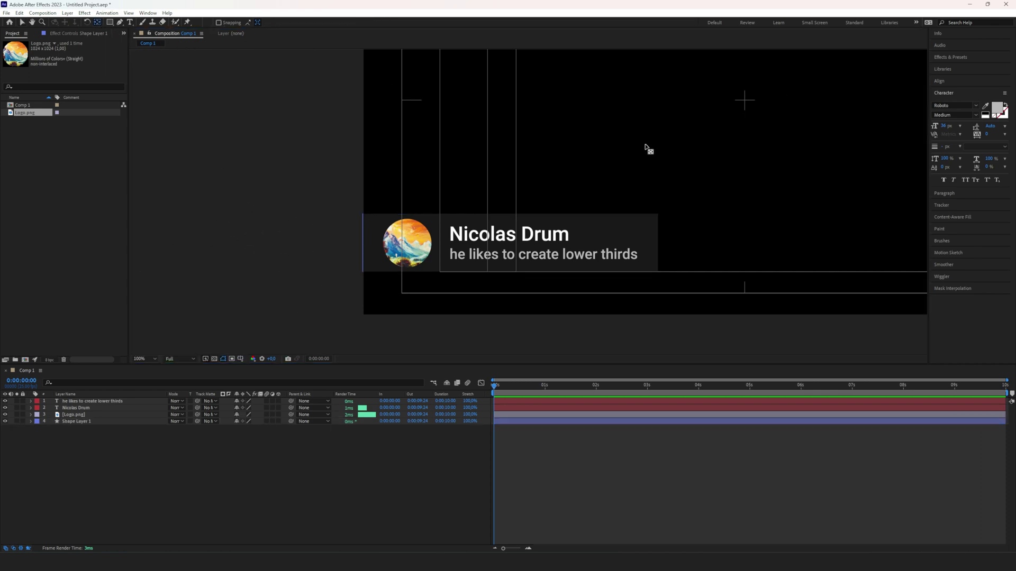
left_click(609, 243)
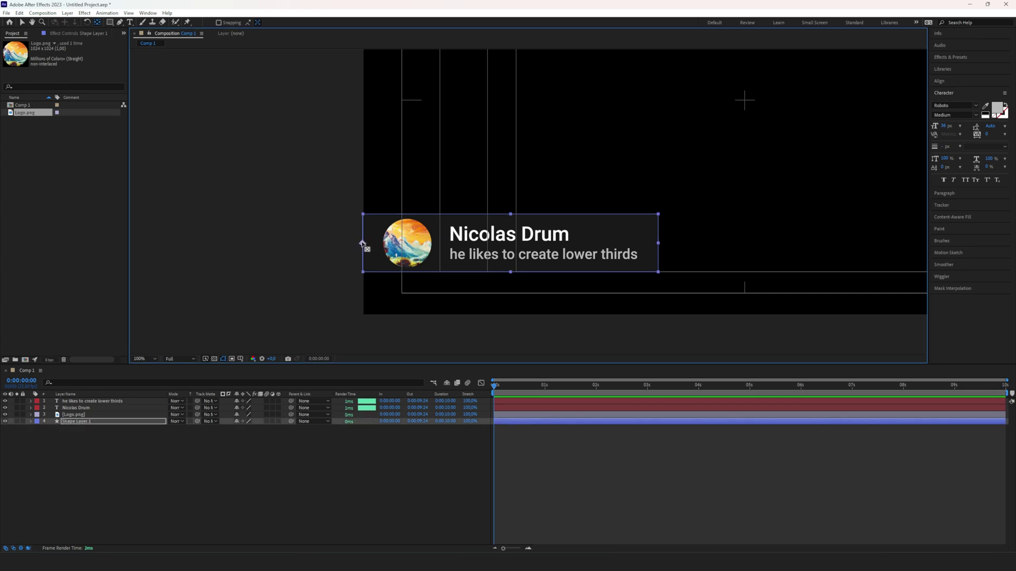
left_click(148, 13)
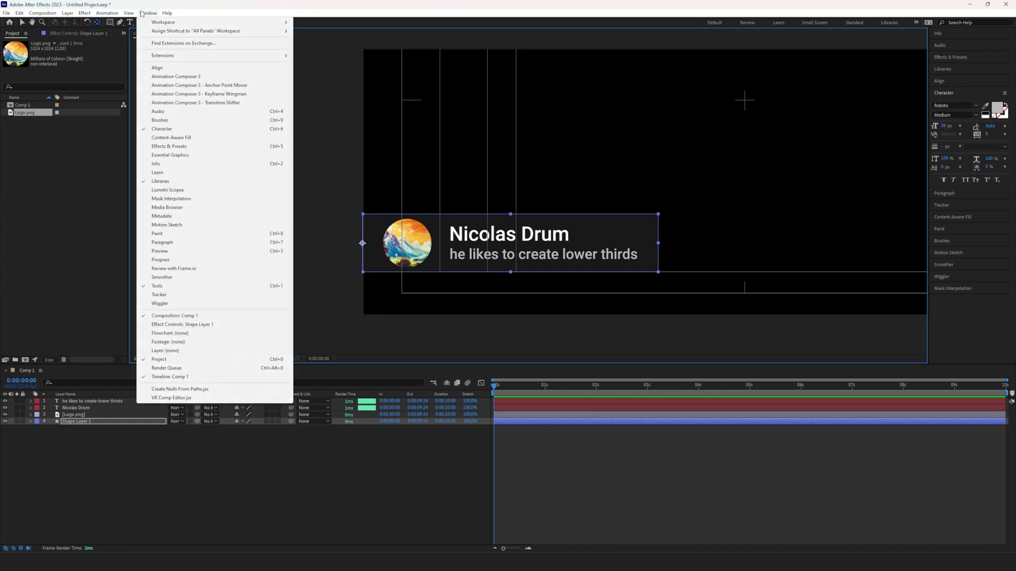
left_click(178, 85)
left_click(61, 165)
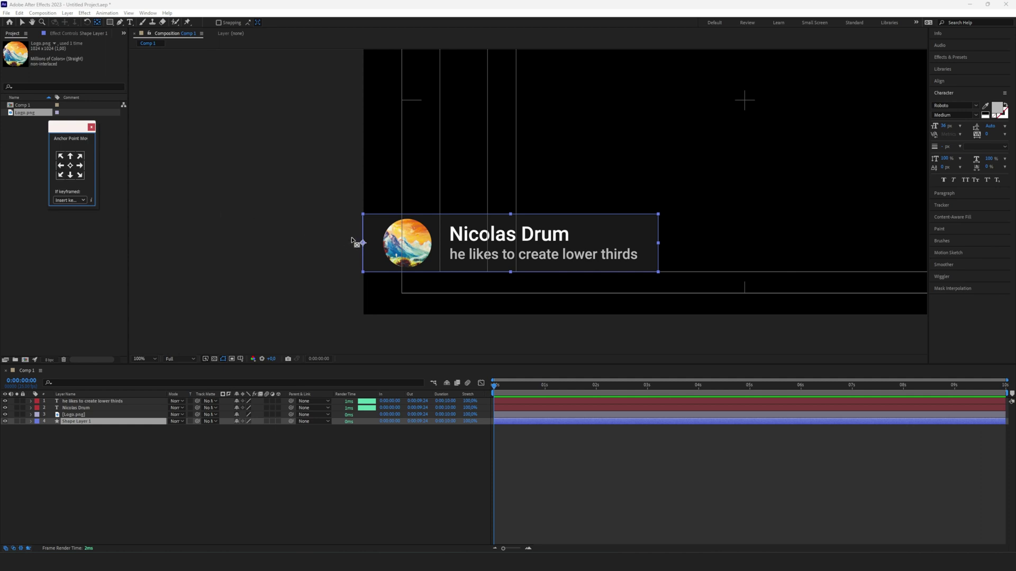
left_click(92, 128)
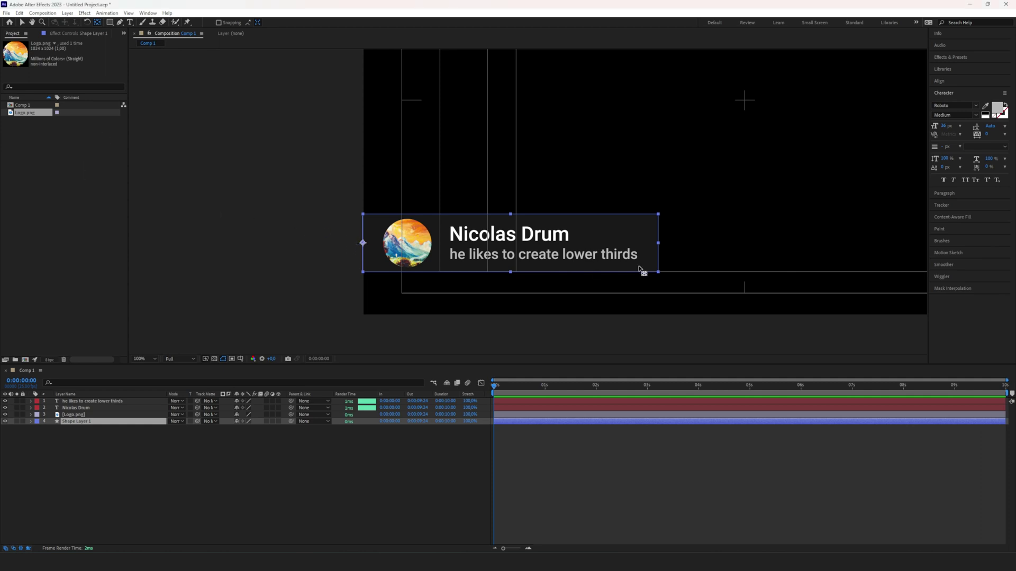
- Expand the bar layer's properties in the timeline
scroll(501, 256, "down", 3)
scroll(502, 260, "up", 3)
left_click(34, 426)
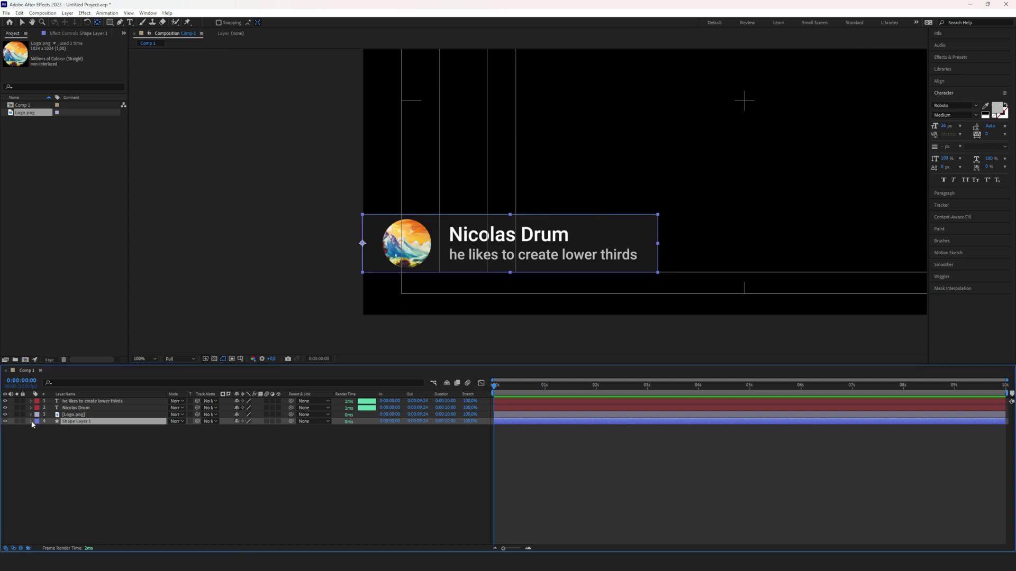
left_click(31, 421)
- Keyframe the bar's Scale from 0% at 0 s to 100% at 1 s
key("s")
mouse_move(246, 428)
left_mouse_down()
mouse_move(262, 427)
mouse_move(243, 427)
left_mouse_up()
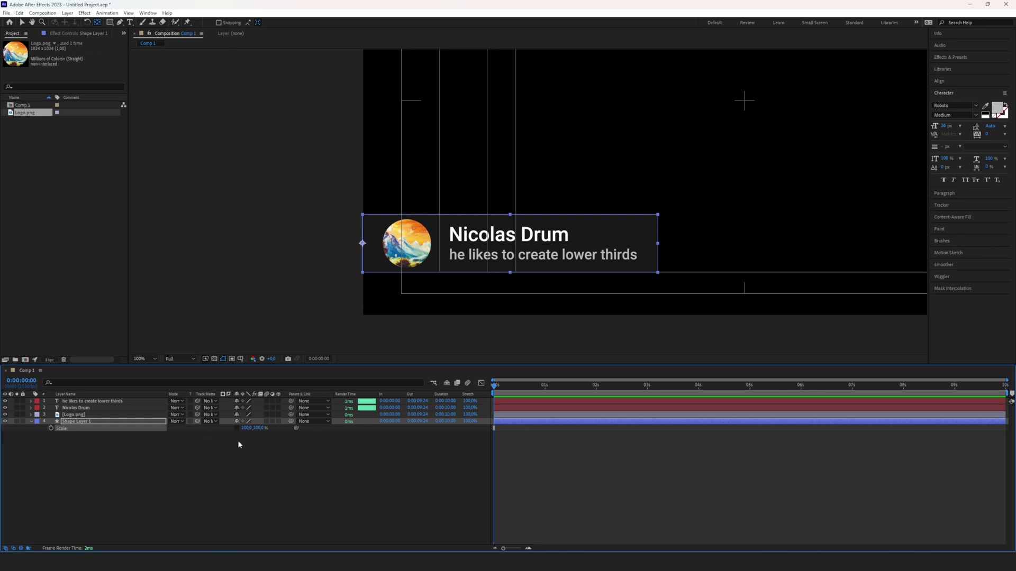
mouse_move(492, 385)
left_mouse_down()
mouse_move(545, 386)
mouse_move(493, 386)
left_mouse_up()
left_click(244, 429)
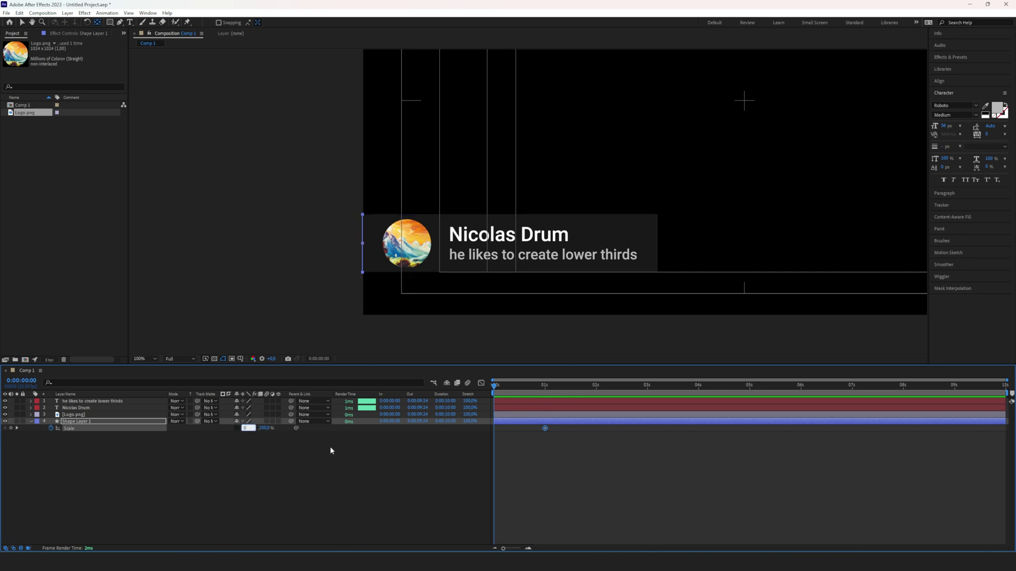
type("0")
key("Return")
- Apply Easy Ease to both Scale keyframes and preview the bar animation
key("space")
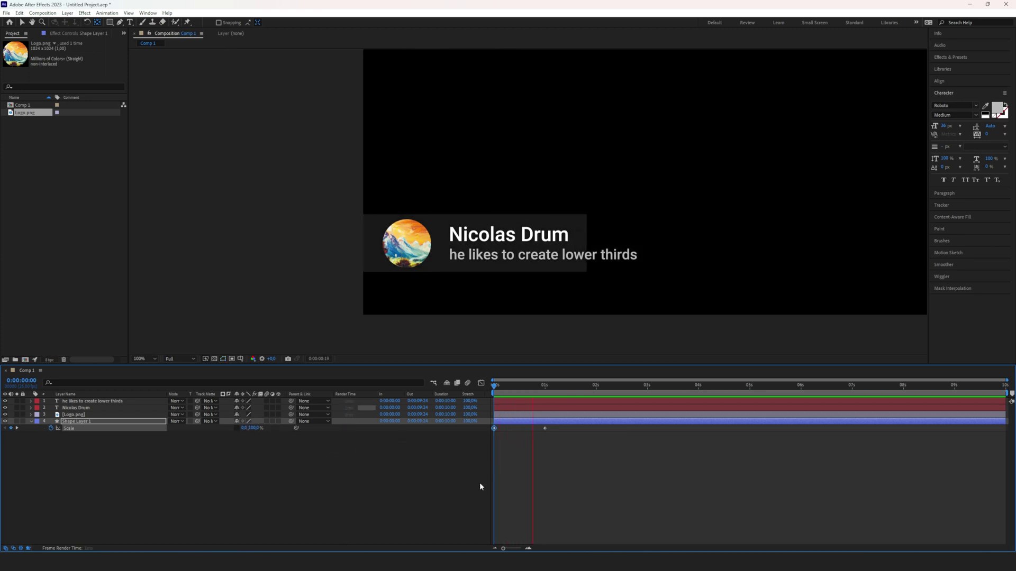
key("space")
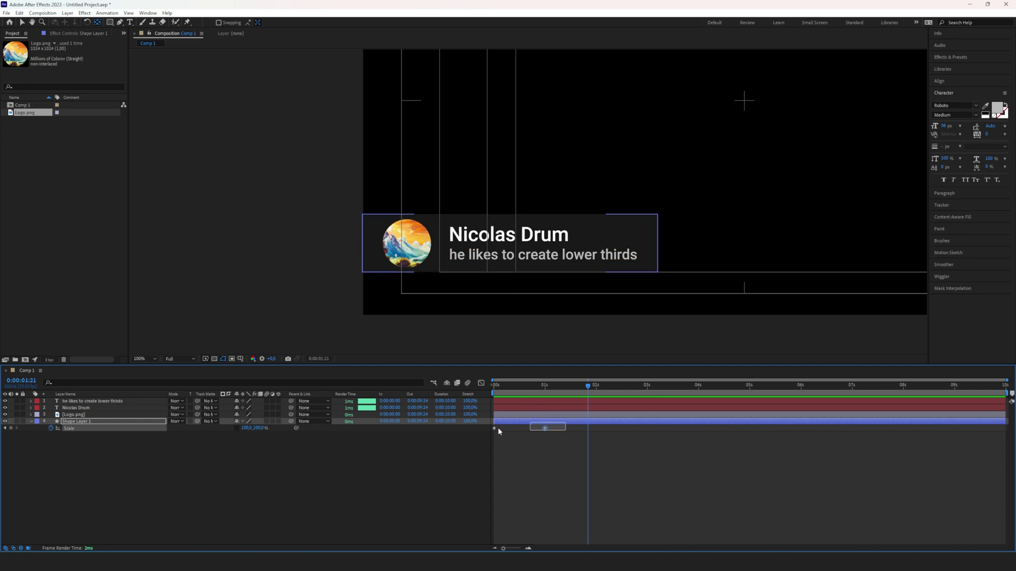
left_click_drag(445, 434, 567, 423)
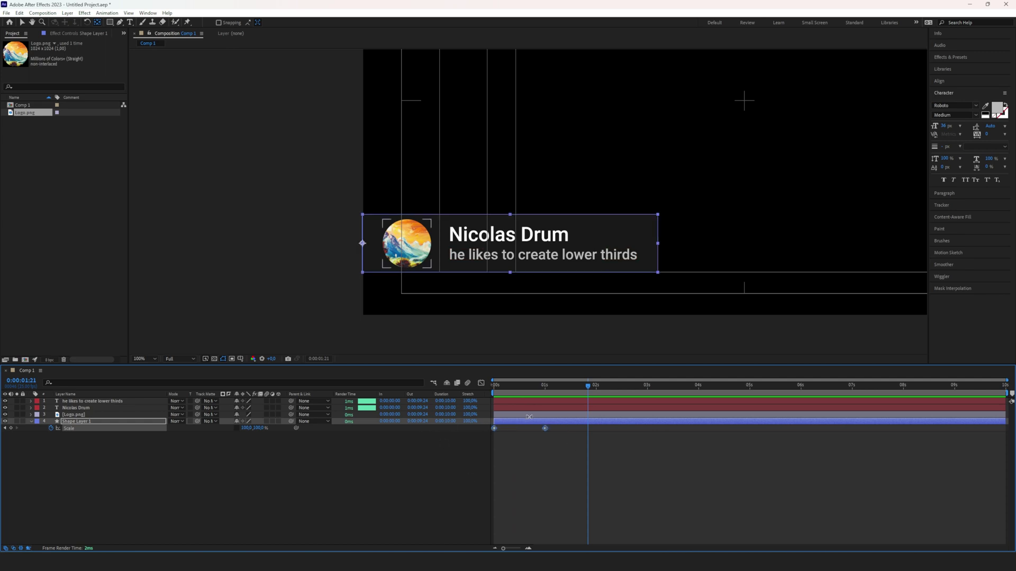
key("F9")
left_click_drag(514, 384, 494, 385)
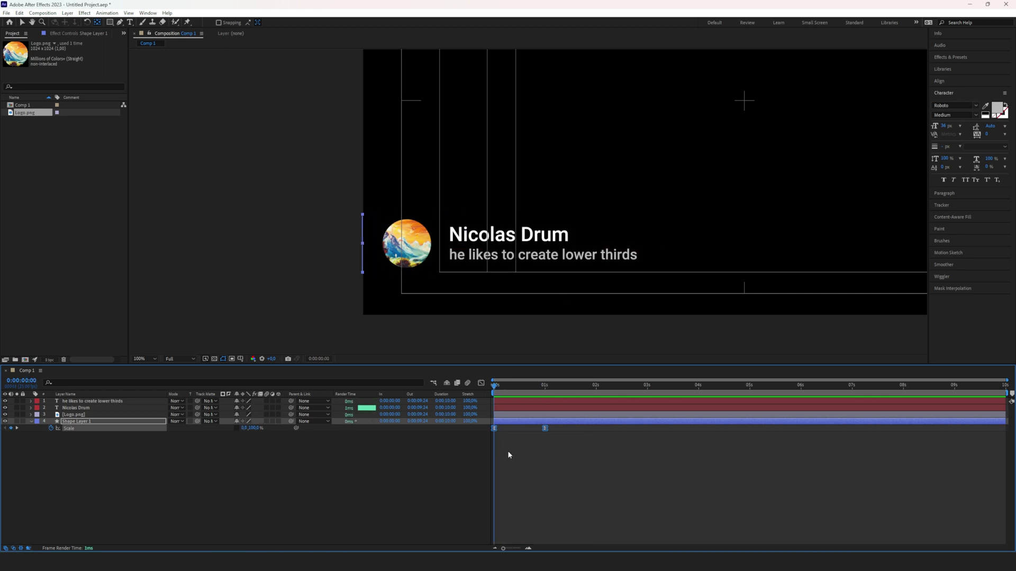
key("space")
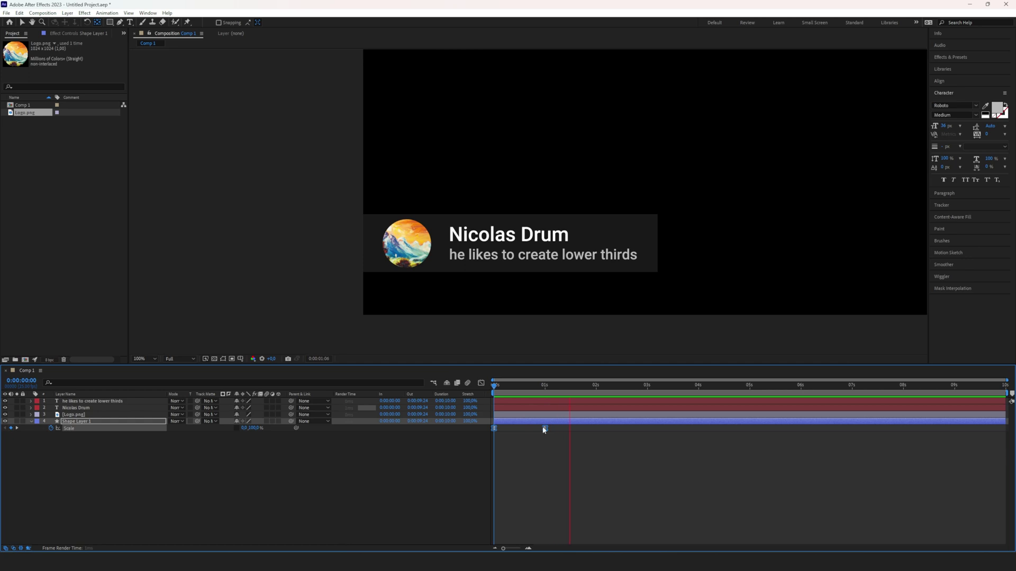
mouse_move(548, 386)
left_mouse_down()
mouse_move(501, 393)
mouse_move(549, 391)
left_mouse_up()
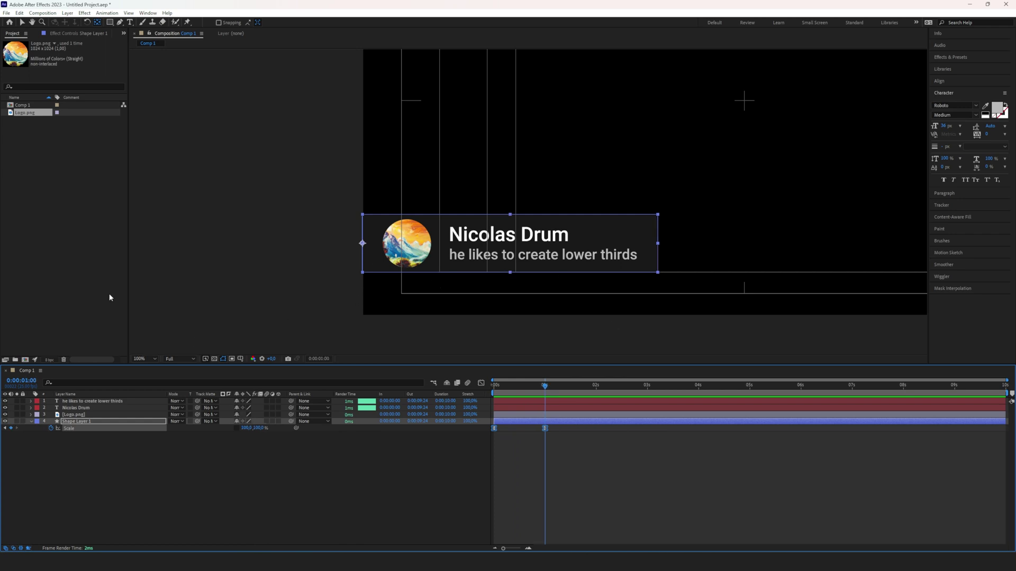
- Keyframe Logo.png's Scale from 0% at 1 s to a 14% overshoot a few frames later
left_click(84, 415)
key("s")
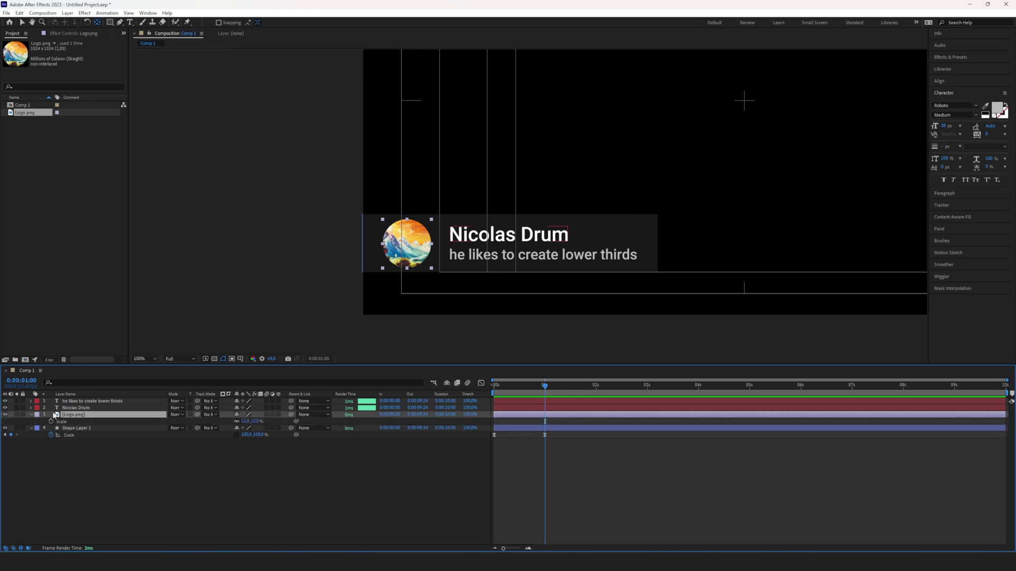
left_click(51, 421)
left_click_drag(545, 422, 555, 421)
left_click(245, 421)
type("0")
key("Return")
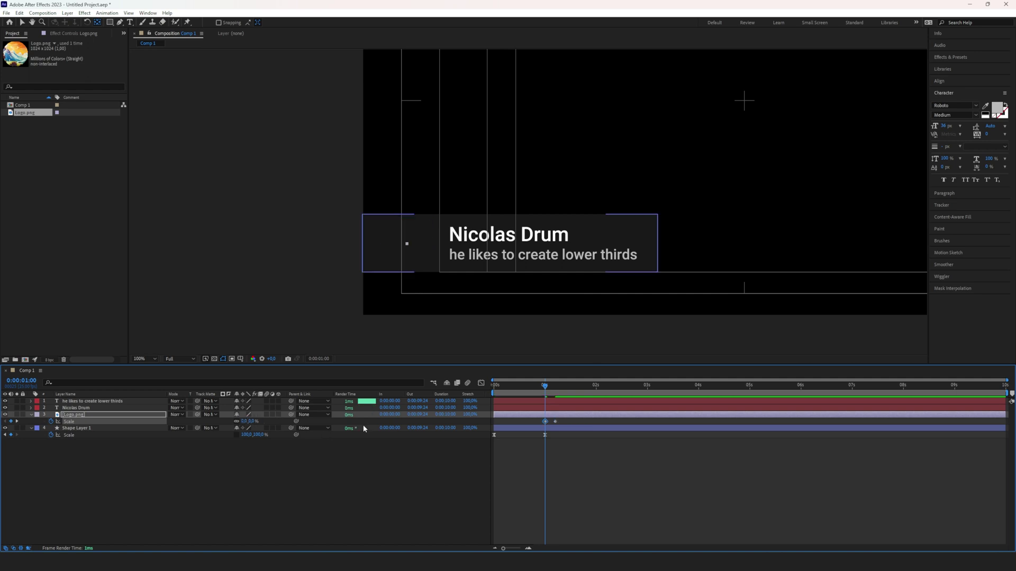
left_click_drag(547, 389, 552, 390)
left_click(246, 421)
type("14")
key("Return")
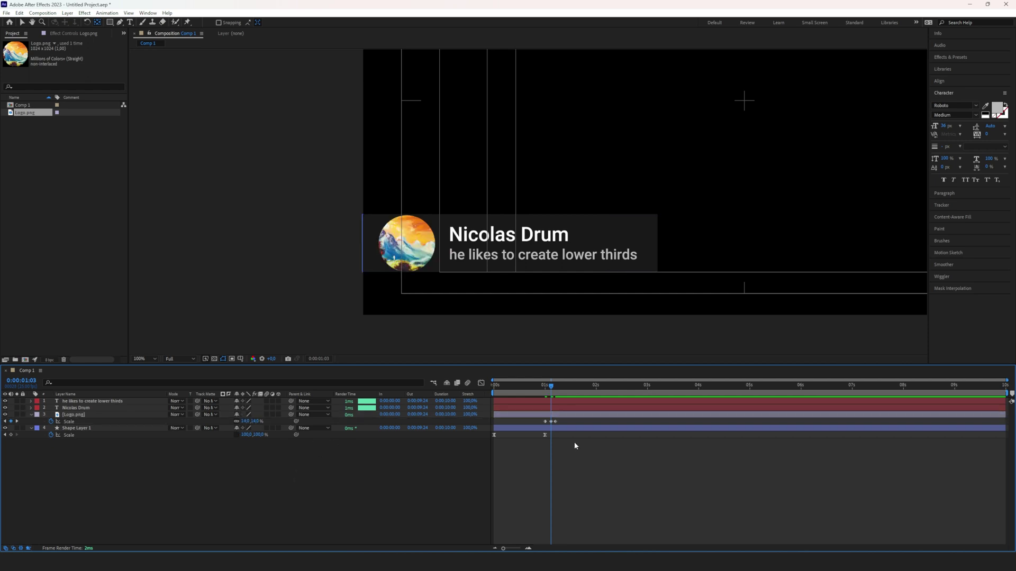
- Ease all logo scale keyframes, push the final 12% key later, and preview
left_click_drag(562, 424, 523, 425)
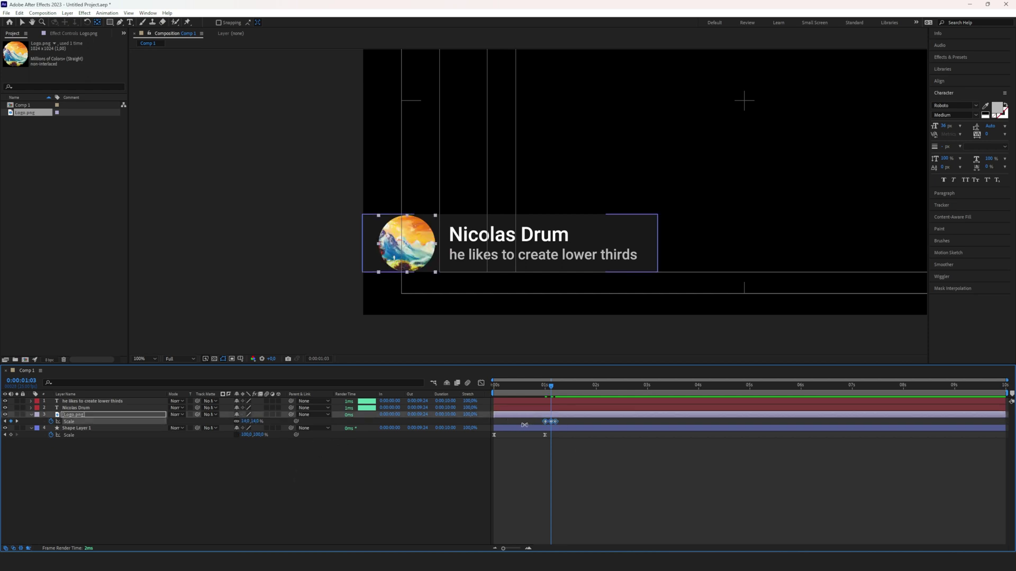
key("F9")
left_click_drag(551, 385, 595, 394)
left_click(564, 433)
mouse_move(555, 421)
left_mouse_down()
mouse_move(567, 421)
mouse_move(557, 422)
left_mouse_up()
key("space")
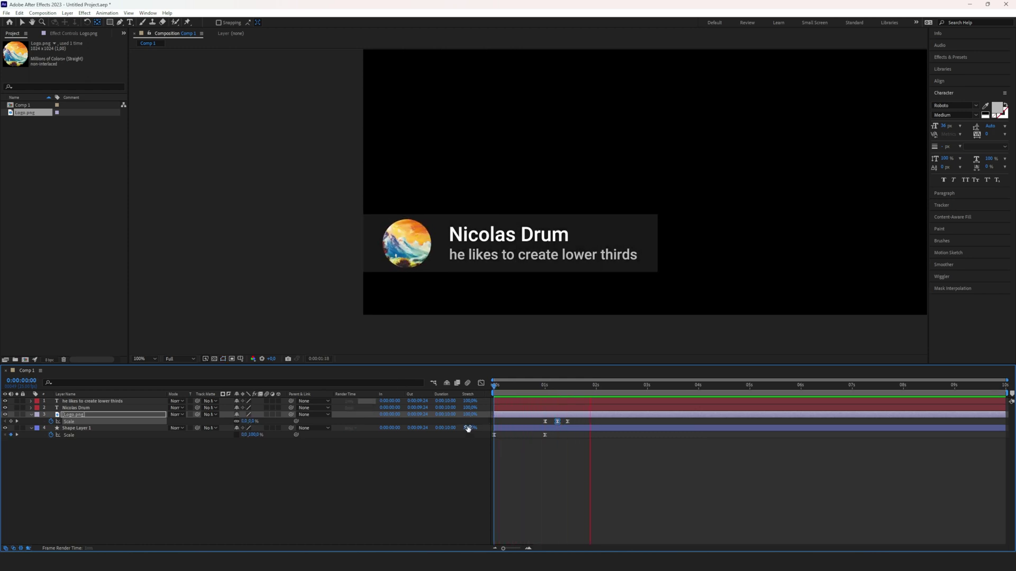
key("space")
left_click_drag(644, 385, 568, 397)
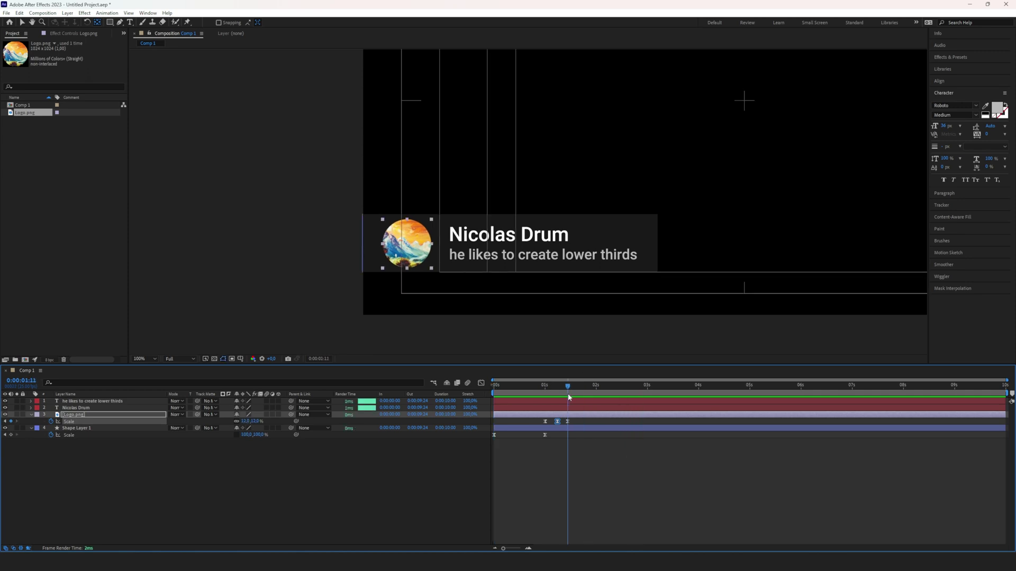
left_click(88, 407)
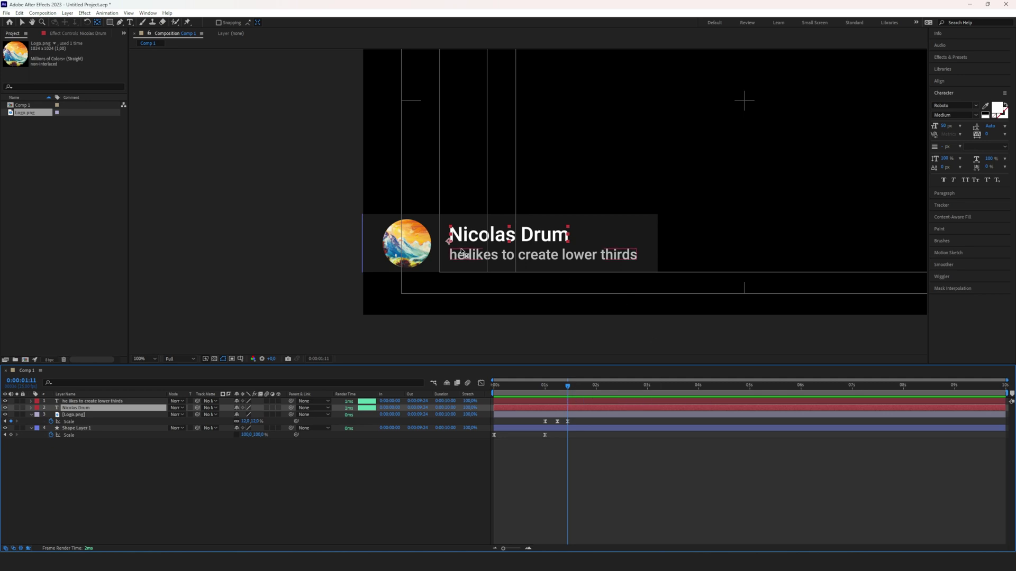
left_click(147, 13)
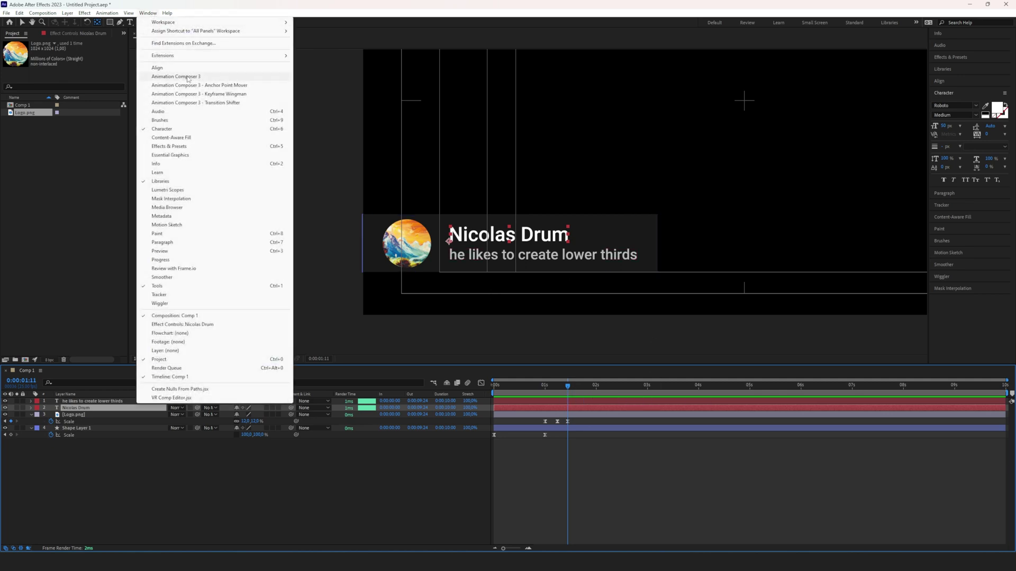
left_click(411, 455)
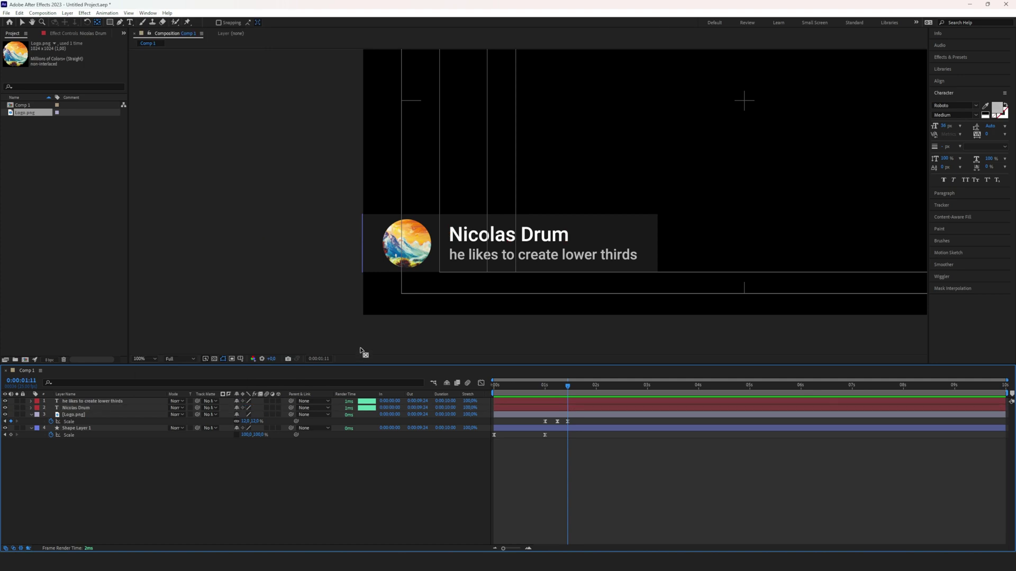
mouse_move(569, 390)
left_mouse_down()
mouse_move(532, 391)
mouse_move(563, 392)
left_mouse_up()
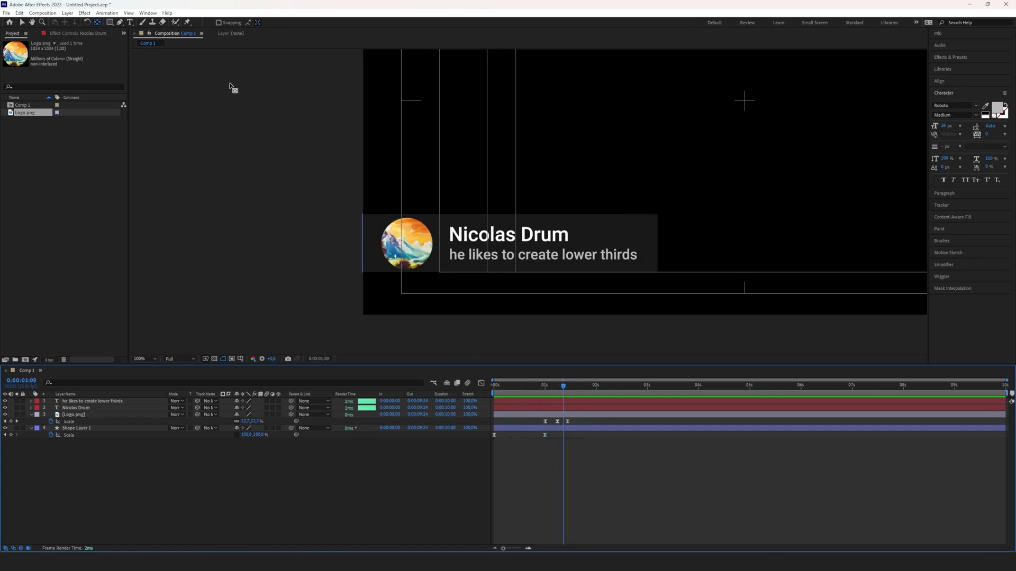
left_click(109, 13)
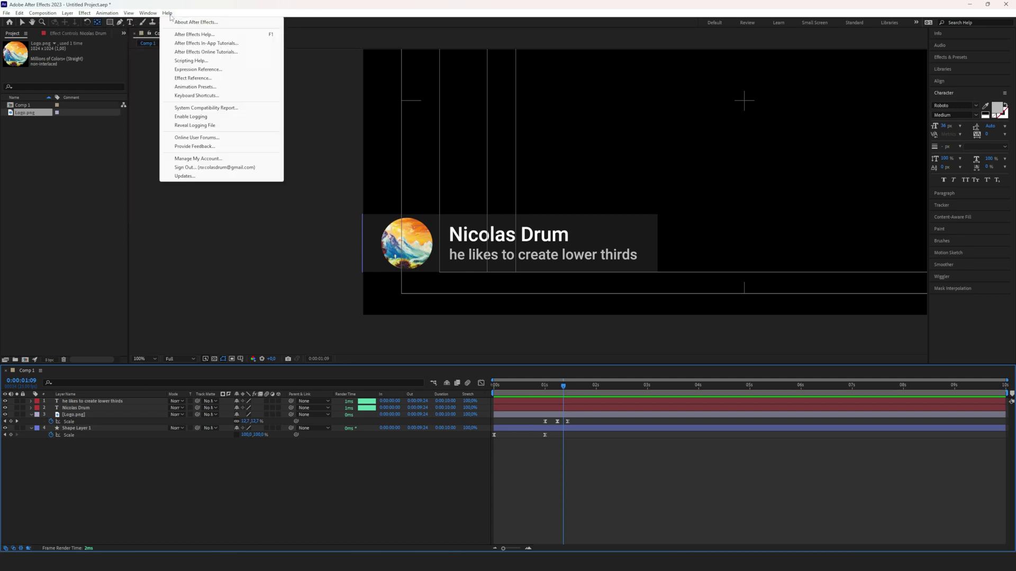
mouse_move(147, 14)
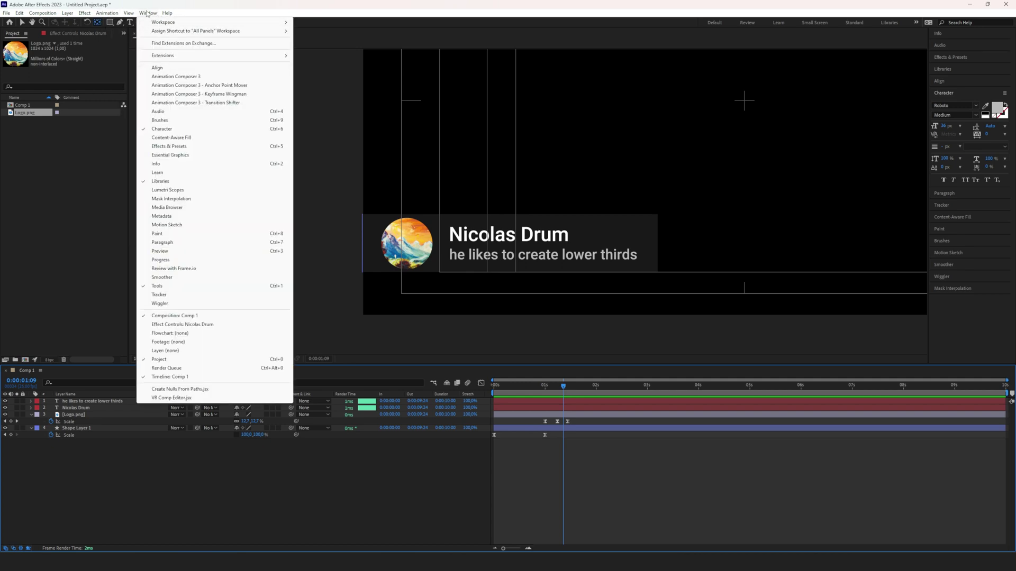
left_click(148, 14)
left_click(560, 387)
mouse_move(561, 388)
left_mouse_down()
mouse_move(526, 389)
mouse_move(568, 389)
left_mouse_up()
left_click(74, 408)
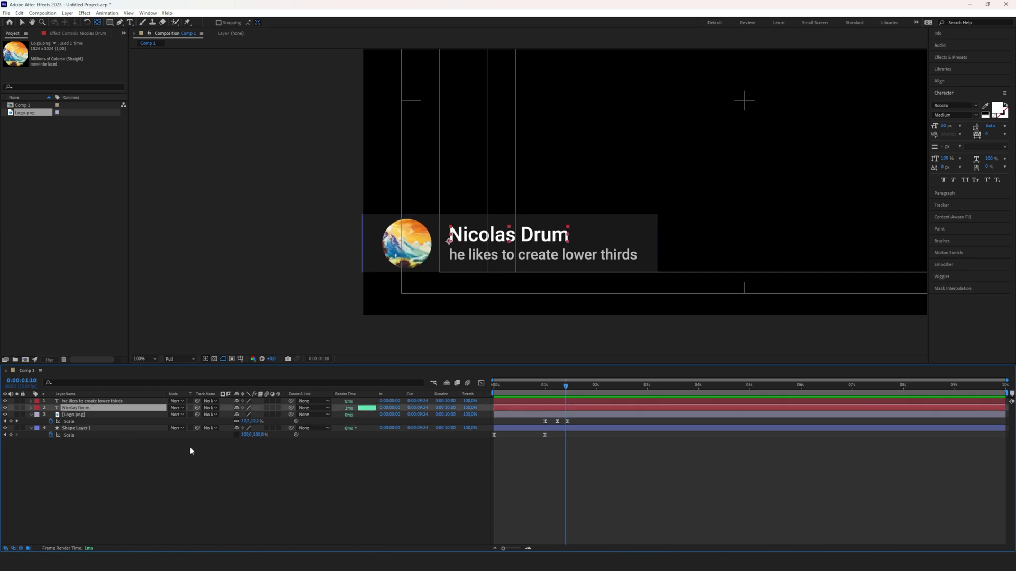
- Keyframe the name layer's Opacity from nearly 0% to 100% just after the logo appears
key("t")
mouse_move(558, 388)
left_mouse_down()
mouse_move(567, 389)
mouse_move(544, 388)
mouse_move(559, 389)
left_mouse_up()
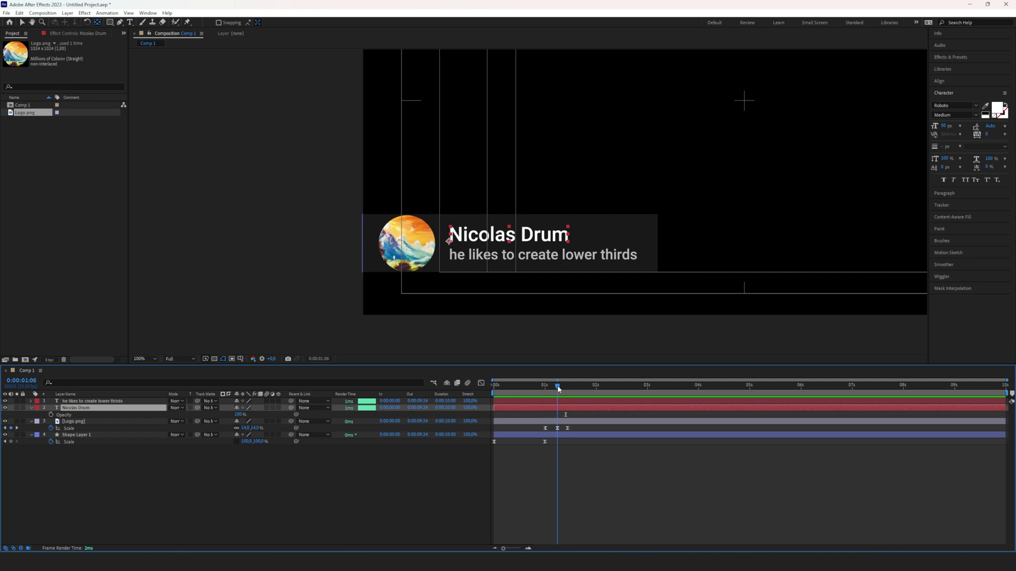
left_click(51, 414)
left_click_drag(557, 415, 573, 420)
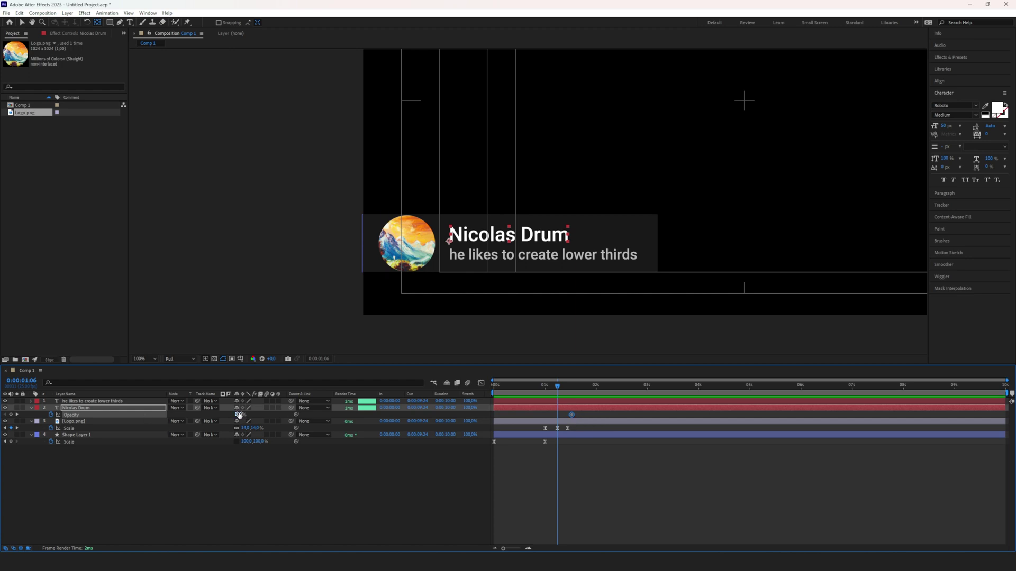
left_click_drag(239, 415, 182, 414)
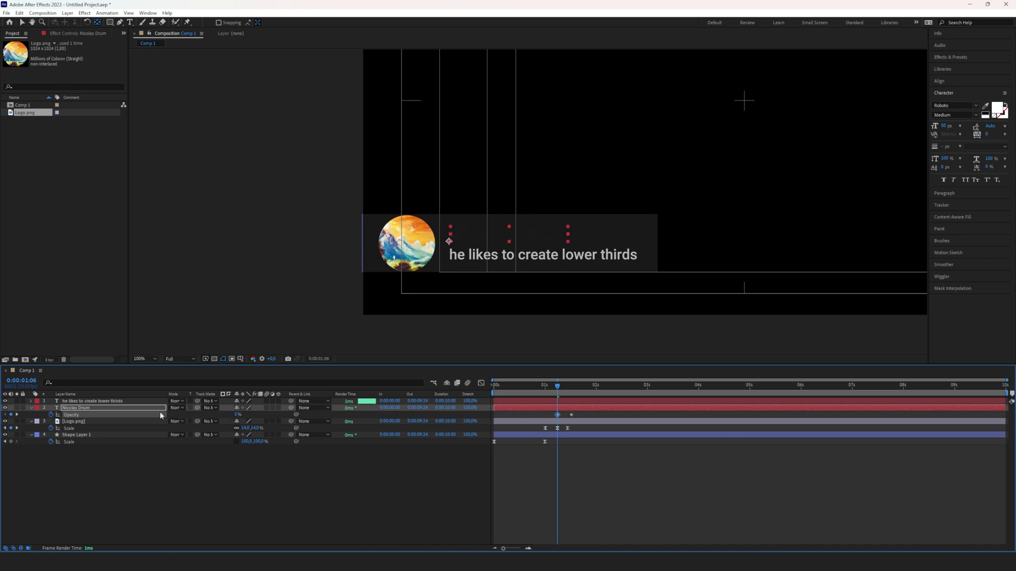
left_click_drag(585, 422, 530, 418)
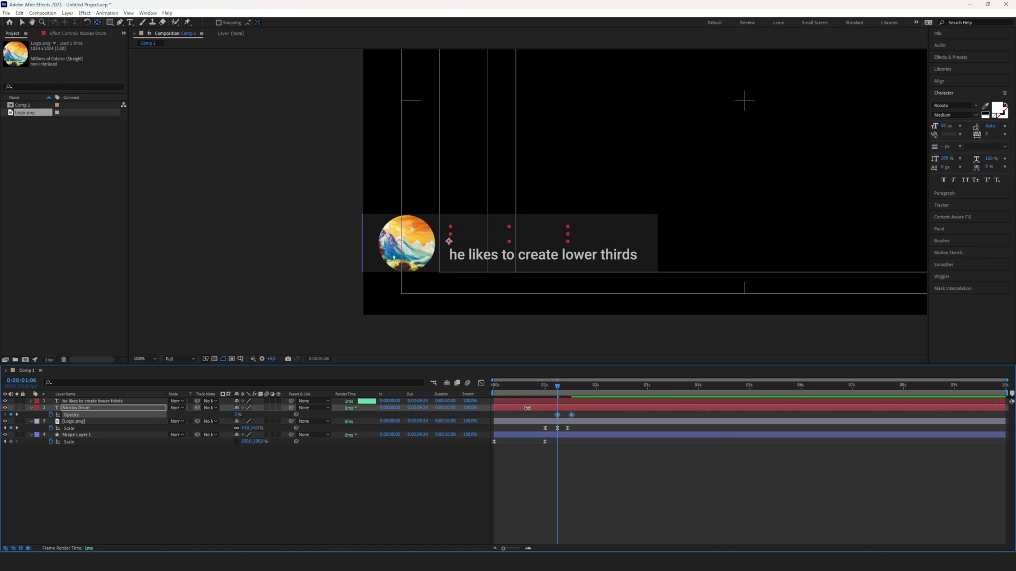
- Preview the name fade-in around the one-second mark
key("space")
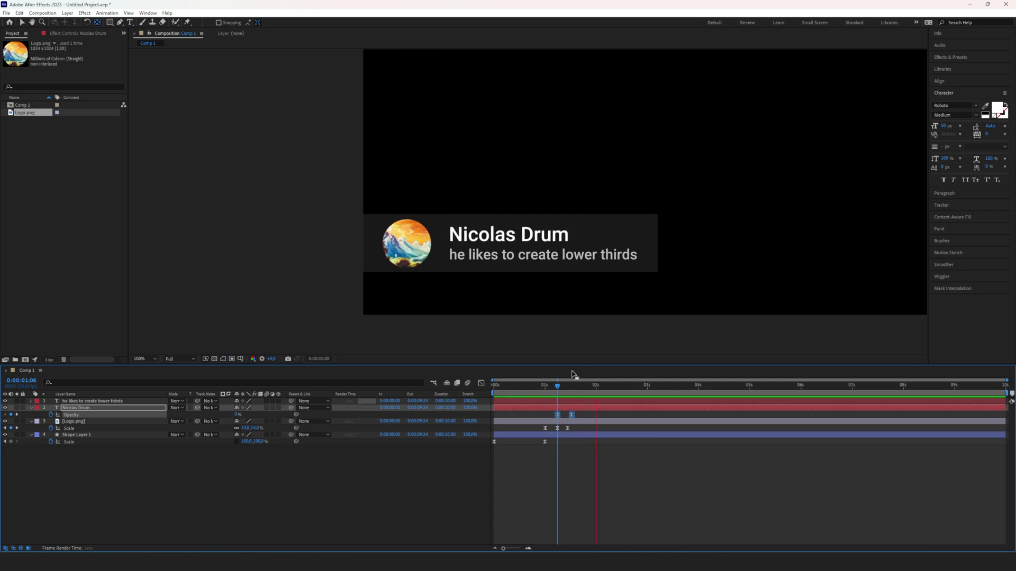
left_click(506, 383)
left_click(555, 385)
left_click(570, 415)
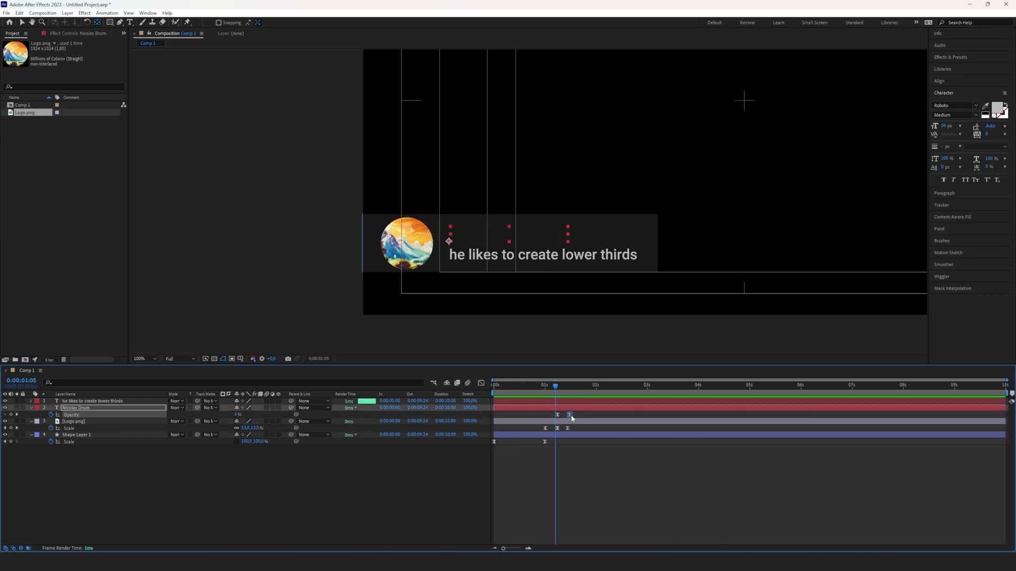
key("space")
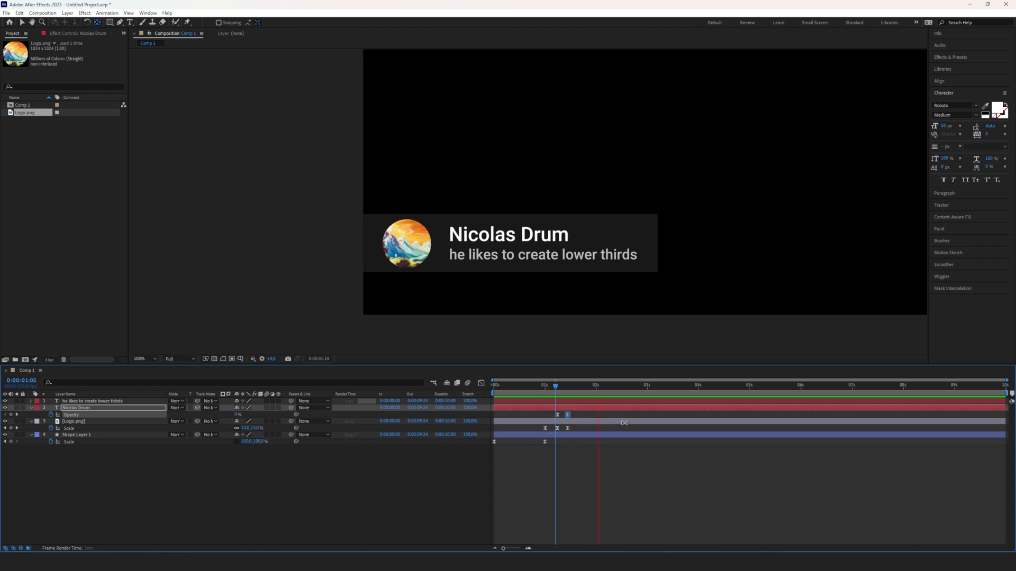
left_click(557, 386)
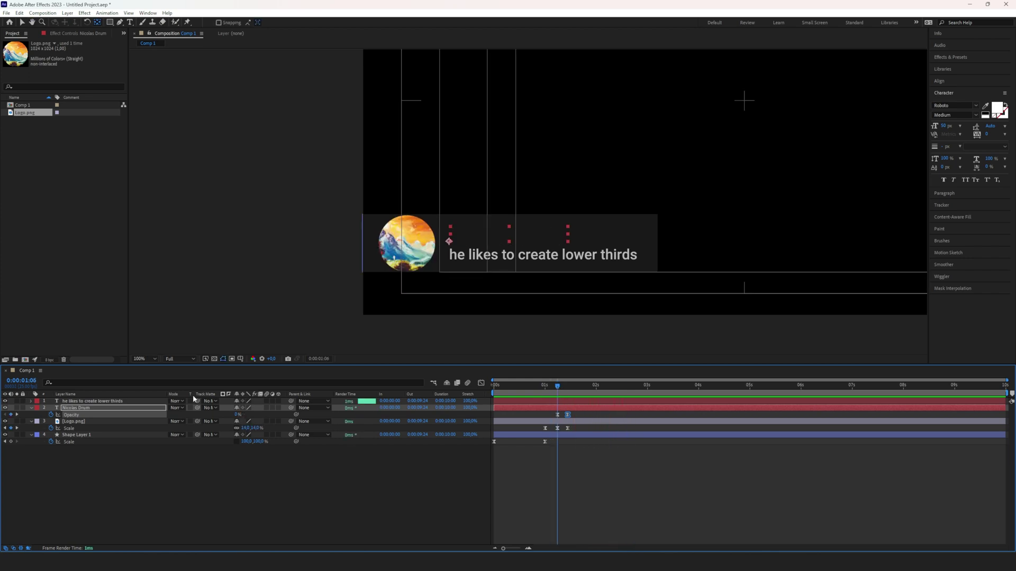
- Keyframe the tagline layer's Opacity from 0% to 100% right after the name
left_click(98, 401)
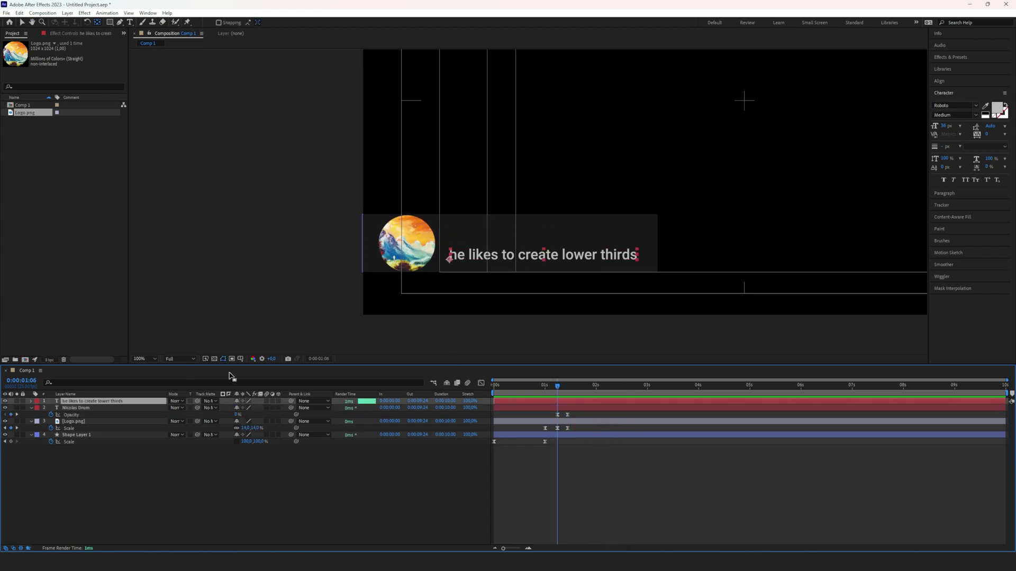
key("w")
key("t")
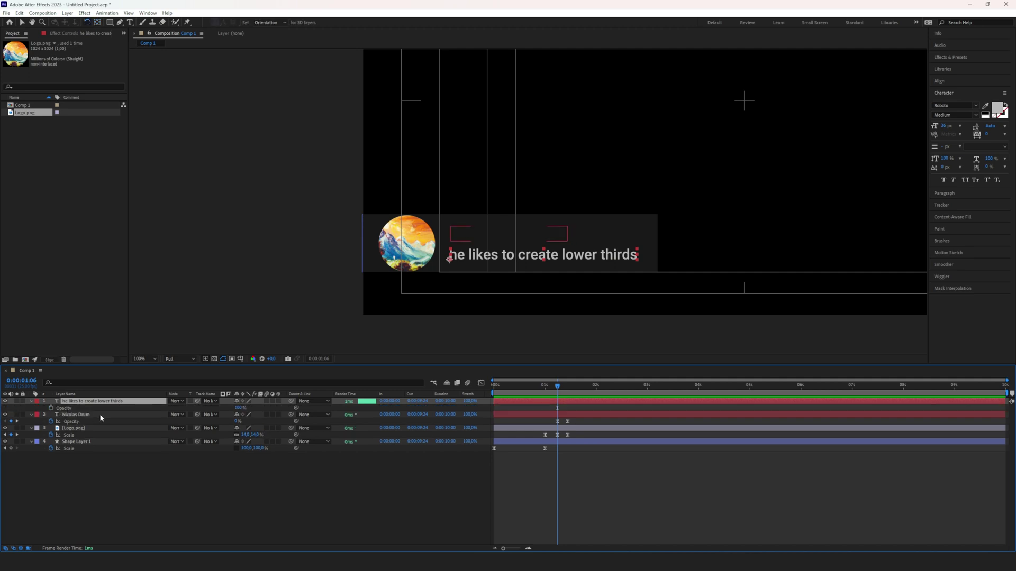
left_click(51, 408)
left_click_drag(557, 408, 568, 409)
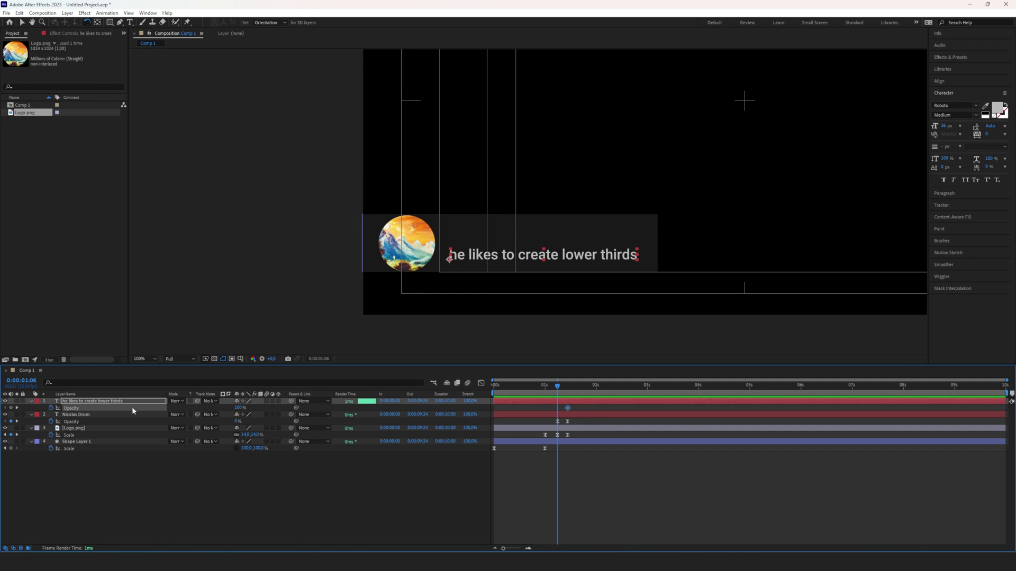
left_click(241, 408)
type("0")
key("Return")
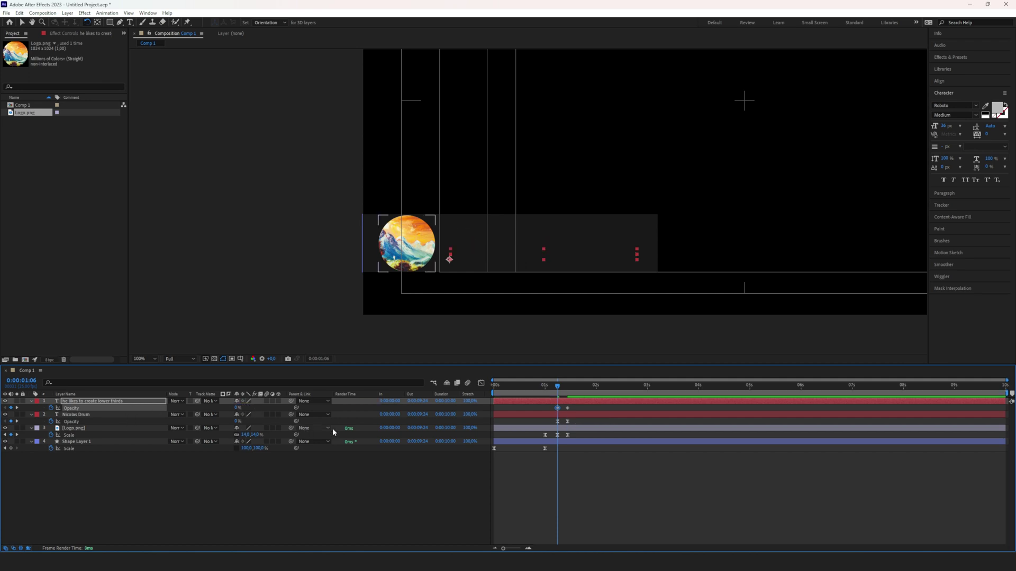
- Ease the tagline's opacity keyframes, nudge them later, and preview
key("F9")
left_click_drag(559, 410, 562, 410)
key("space")
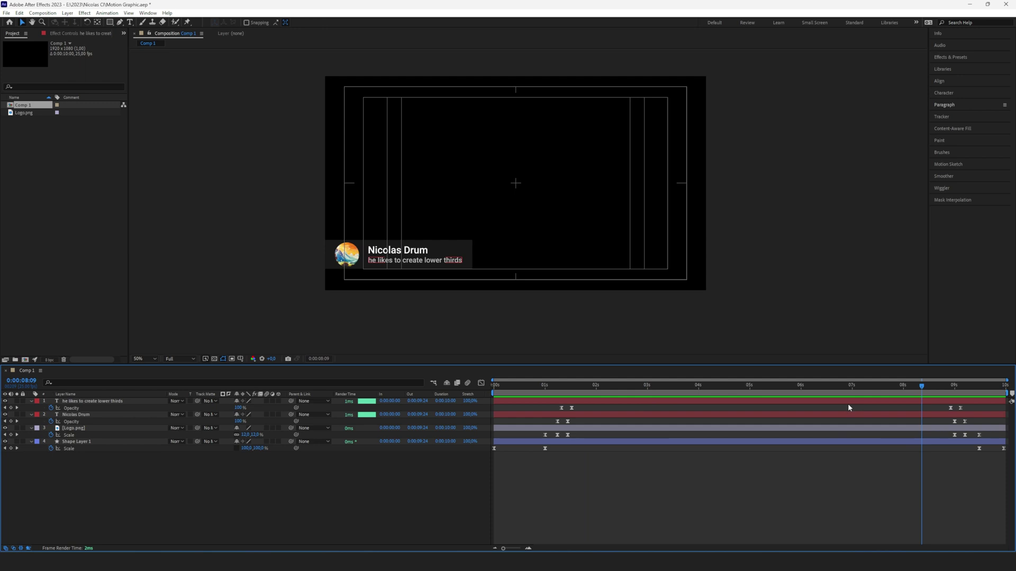
key("space")
left_click(530, 387)
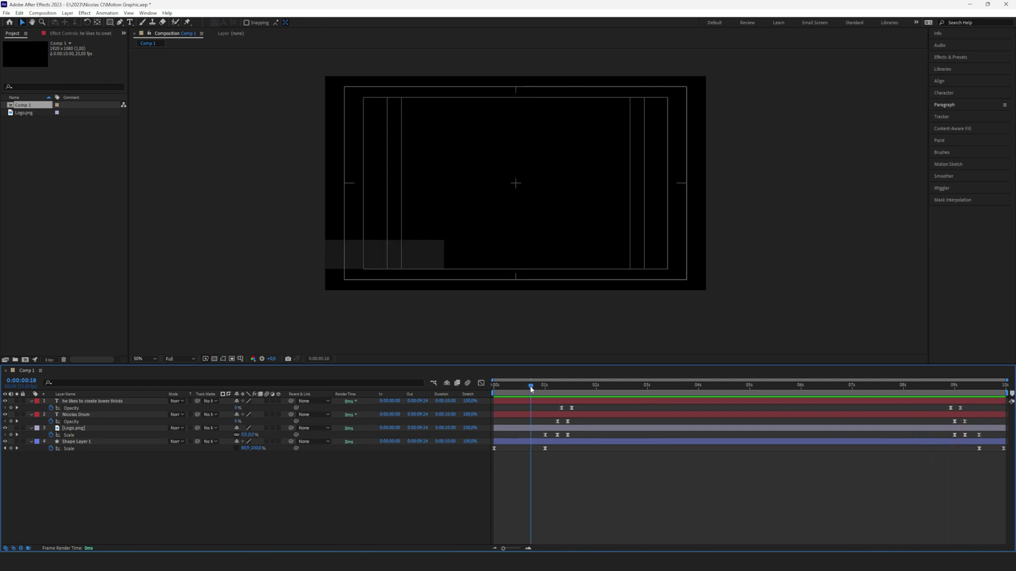
left_click_drag(531, 388, 481, 389)
key("space")
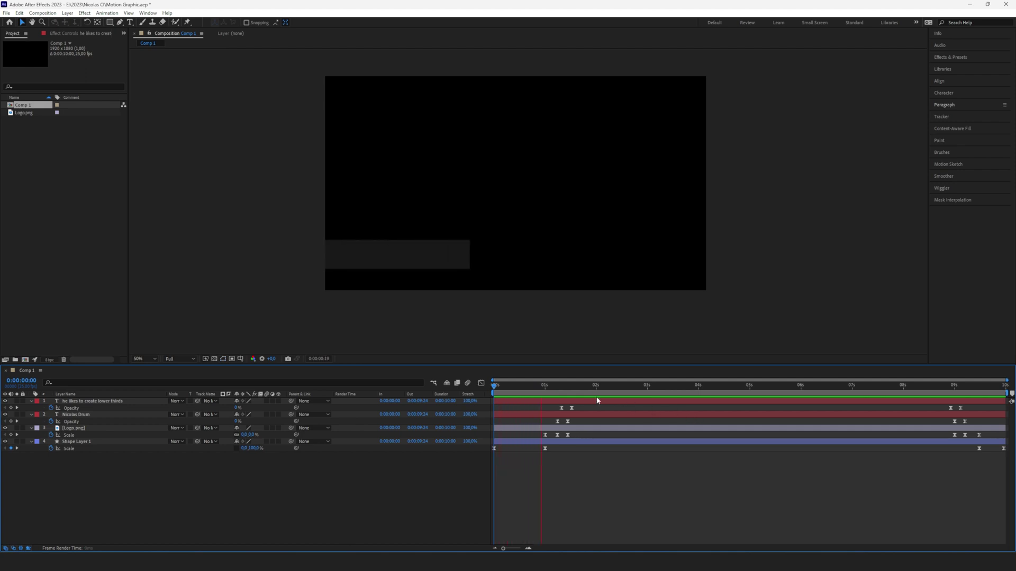
left_click_drag(925, 389, 944, 390)
key("space")
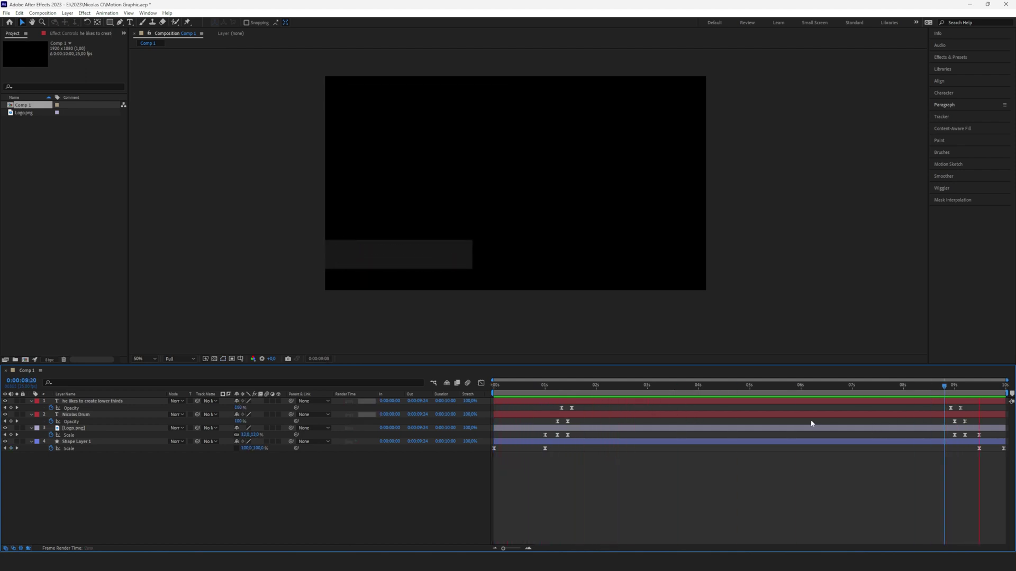
key("space")
left_click(593, 390)
left_click_drag(594, 390, 586, 390)
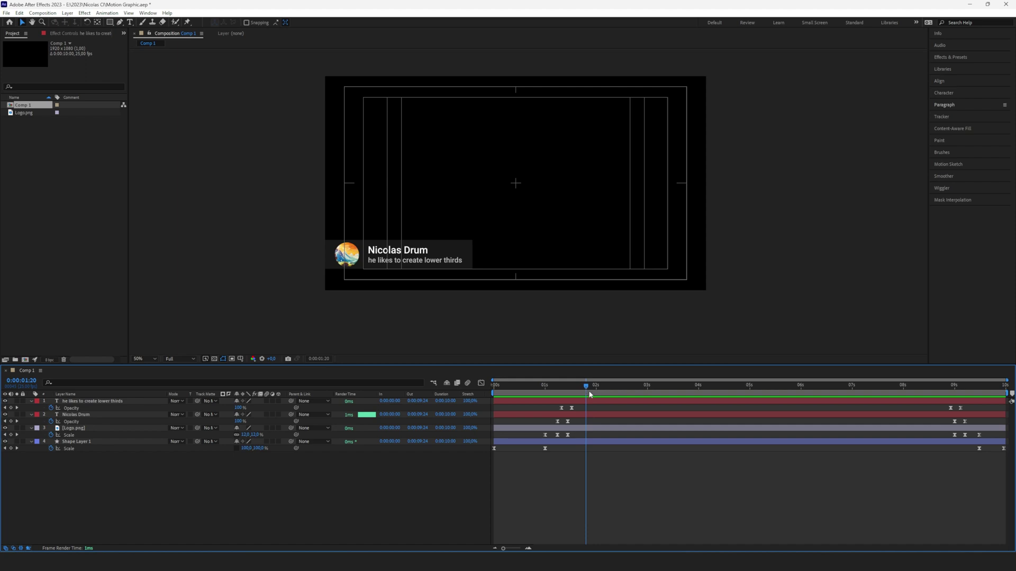
- Show Essential Graphics, set Primary to Comp 1, and confirm the template name
left_click(148, 13)
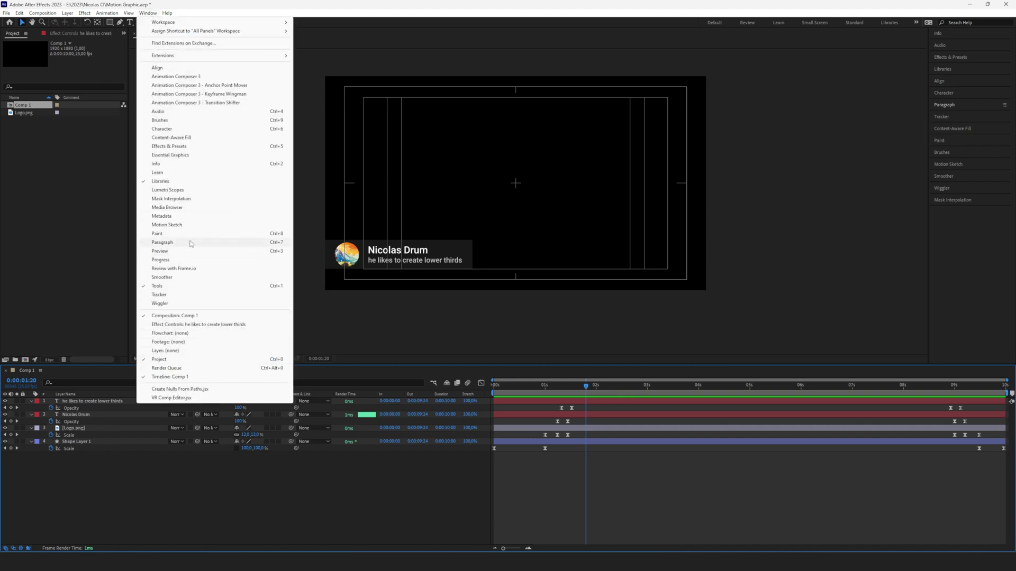
left_click(171, 155)
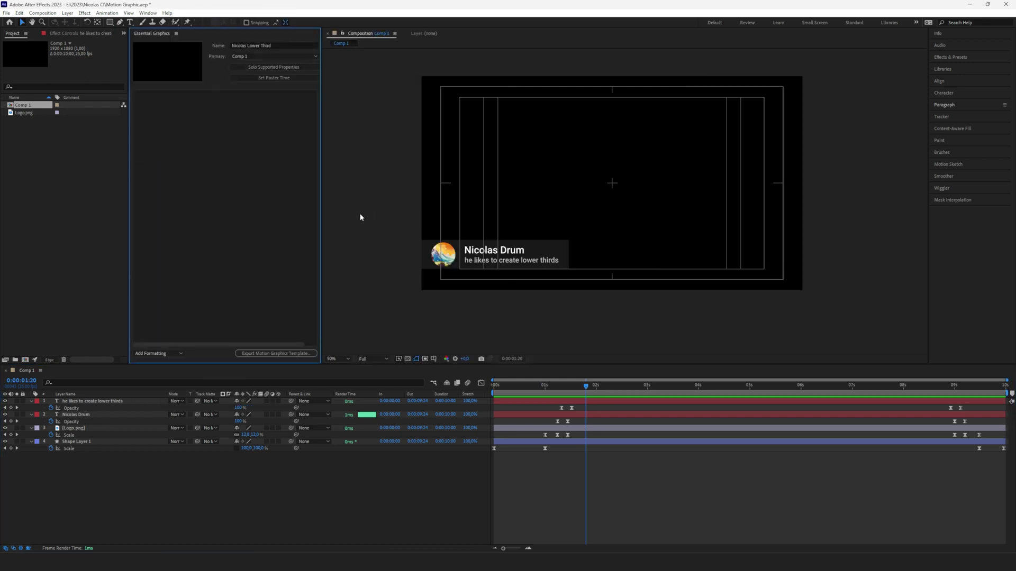
left_click_drag(496, 385, 650, 385)
left_click(269, 55)
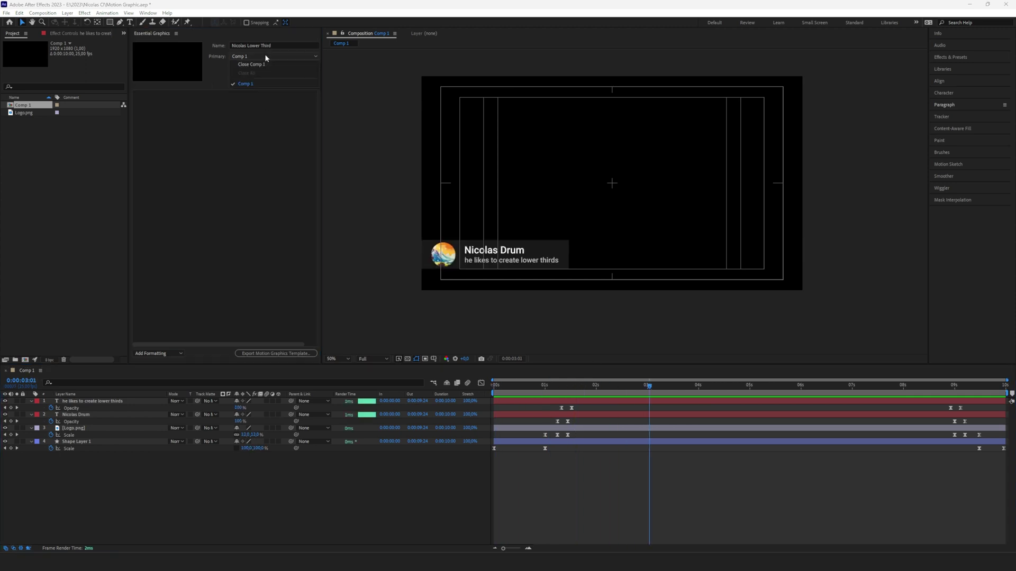
left_click(253, 84)
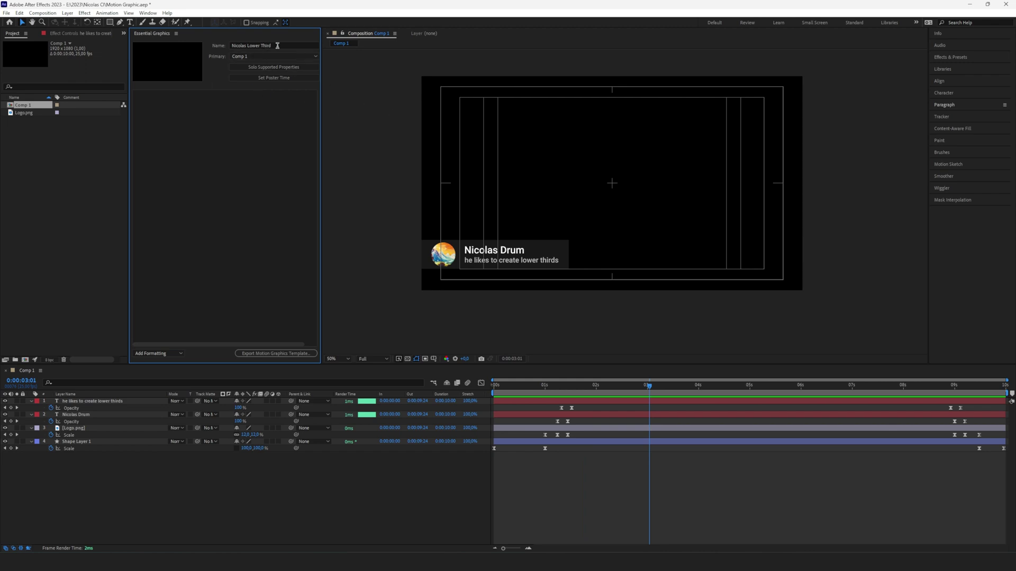
left_click(277, 45)
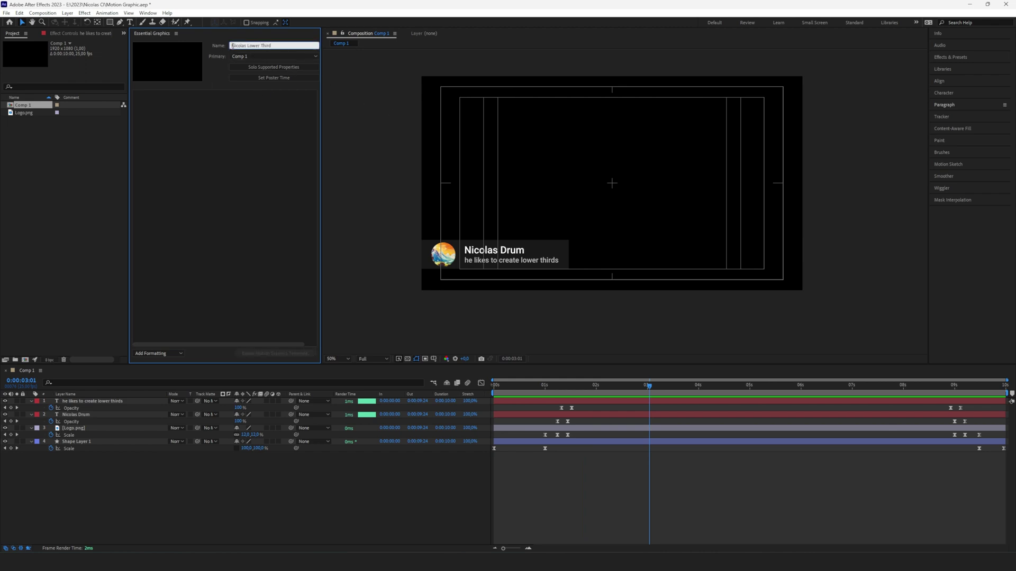
left_click_drag(233, 46, 283, 48)
key("Return")
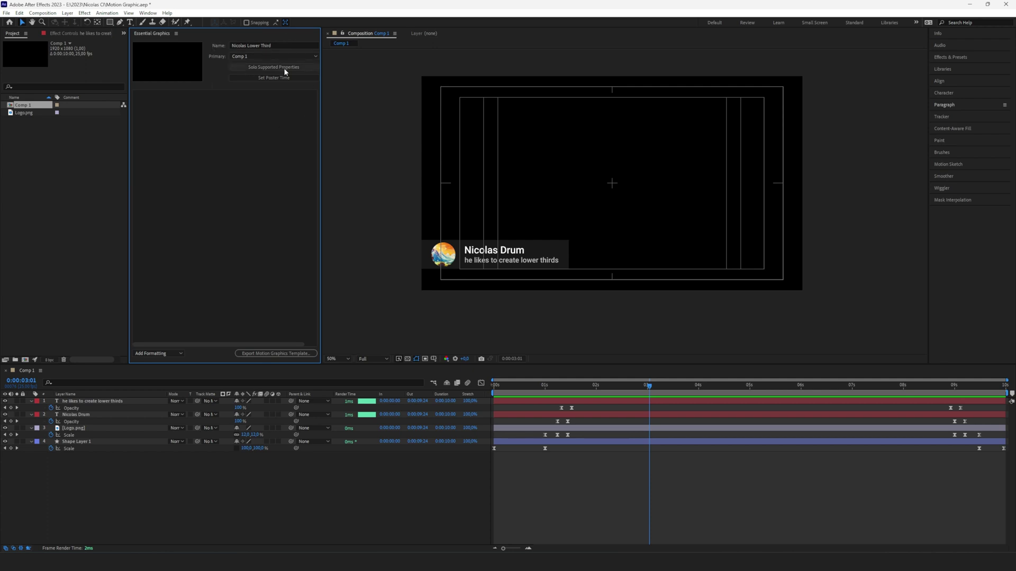
- Move the name layer to the top and add its Source Text to Essential Graphics
left_click(609, 396)
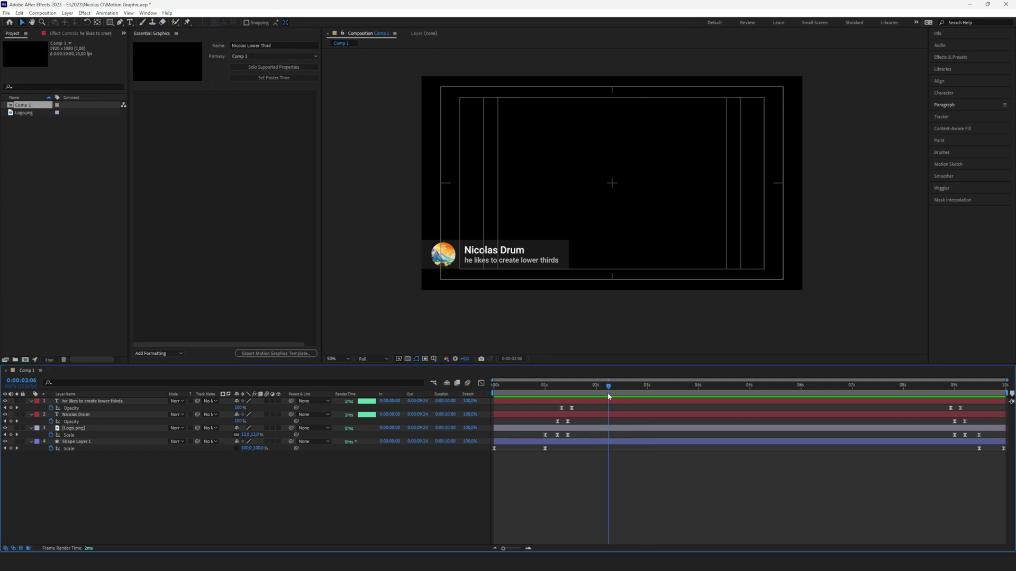
mouse_move(609, 396)
left_mouse_down()
mouse_move(635, 398)
mouse_move(604, 399)
left_mouse_up()
left_click_drag(93, 414, 96, 398)
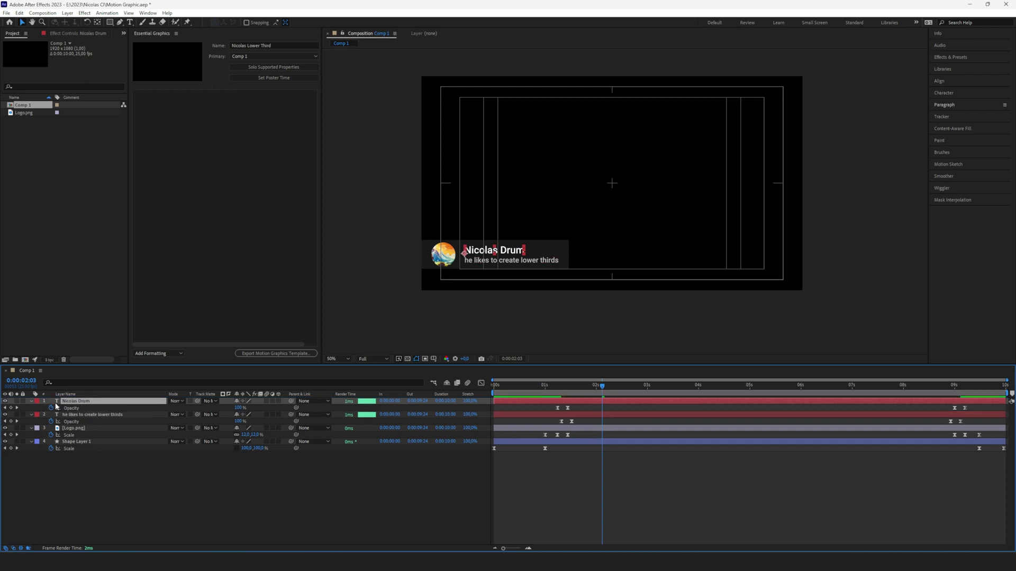
left_click(33, 403)
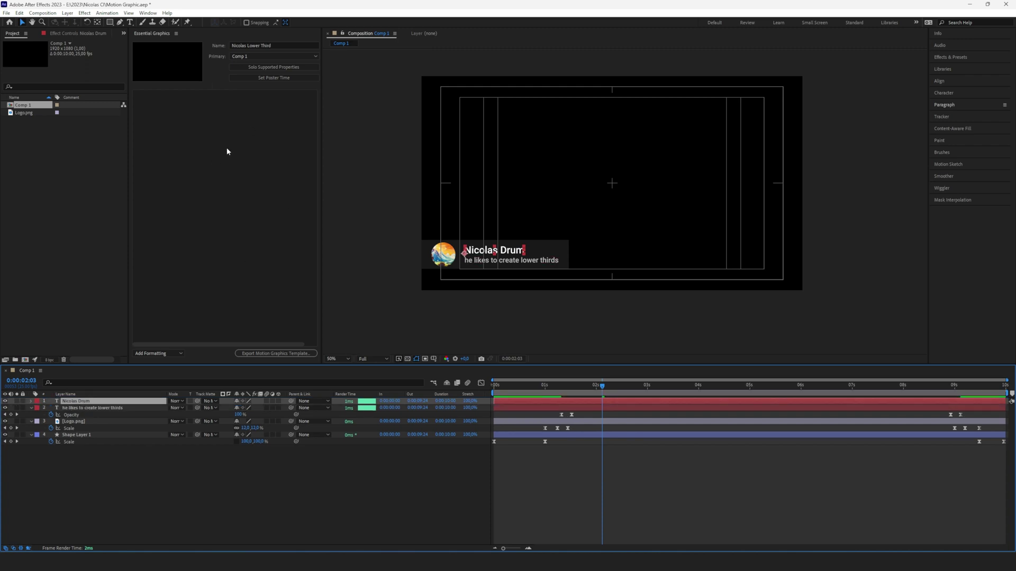
left_click(32, 402)
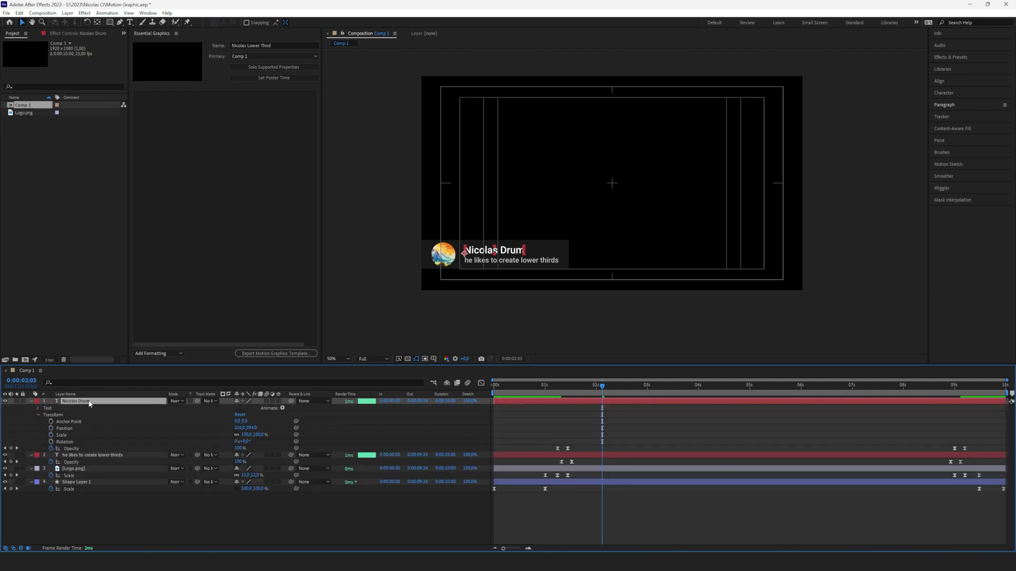
left_click(38, 408)
left_click_drag(78, 416, 184, 130)
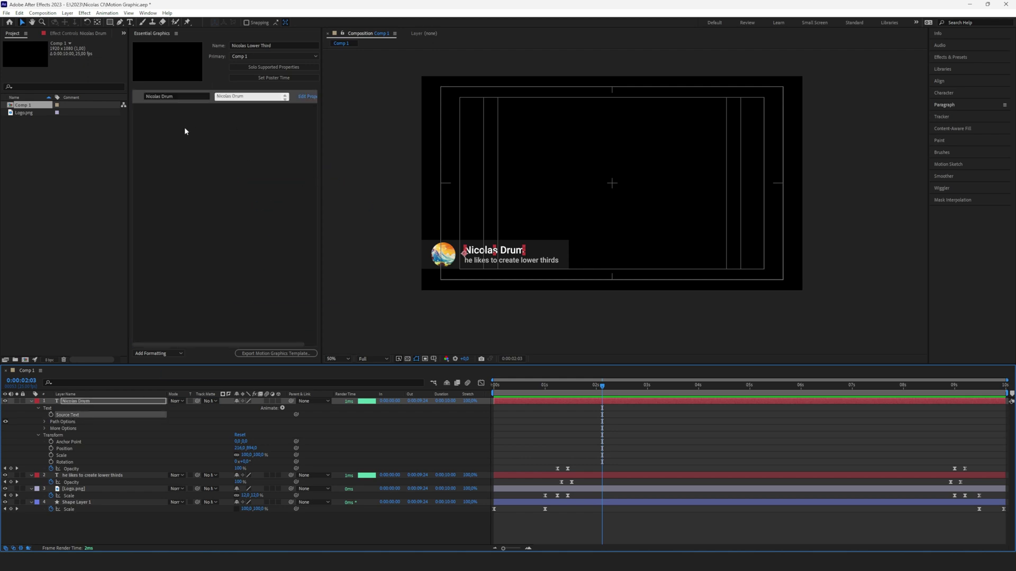
- Test-edit the name text with 'mmm', then restore the original name
left_click(245, 97)
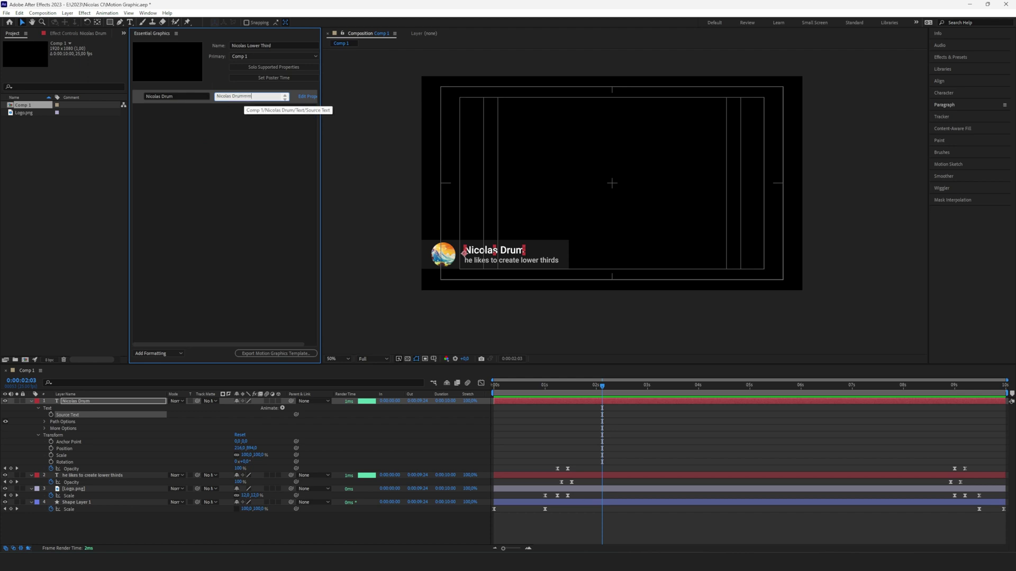
type("mmm")
key("Return")
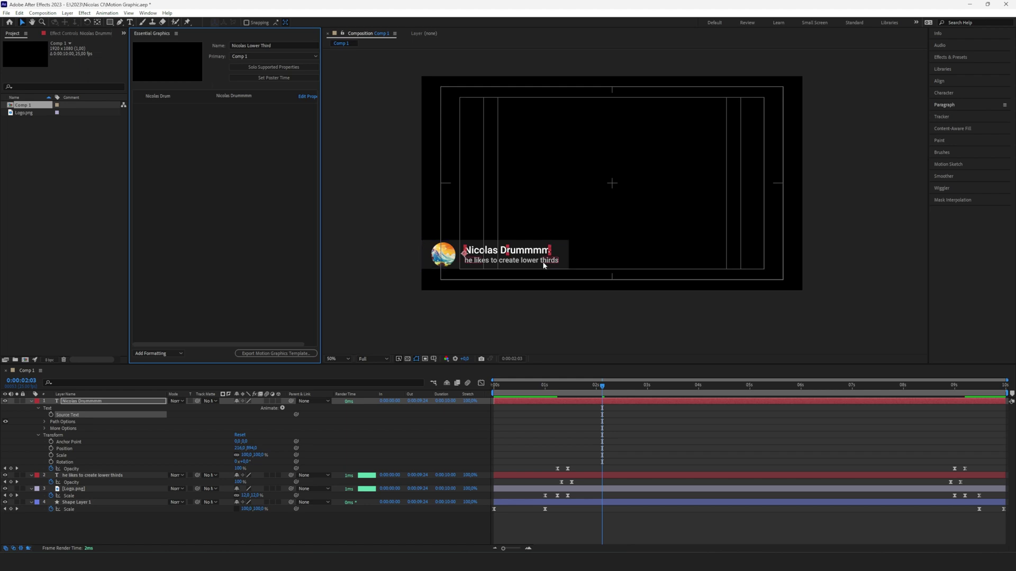
left_click(261, 98)
key("BackSpace")
key("BackSpace")
key("BackSpace")
key("Return")
- Rename the property to Name and enable custom font selection and faux styles
left_click(154, 96)
type("N")
key("Return")
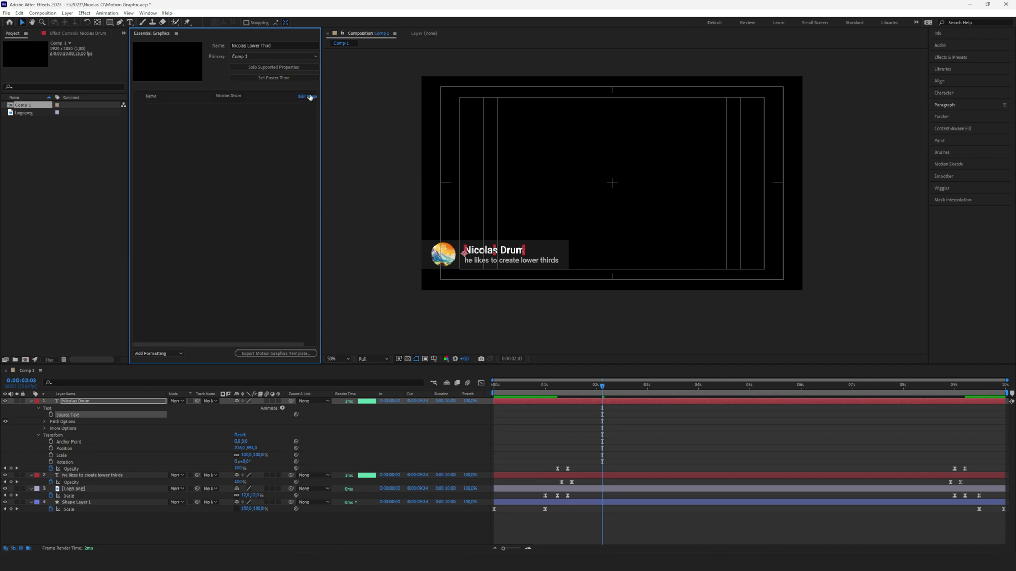
left_click(309, 96)
left_click(434, 264)
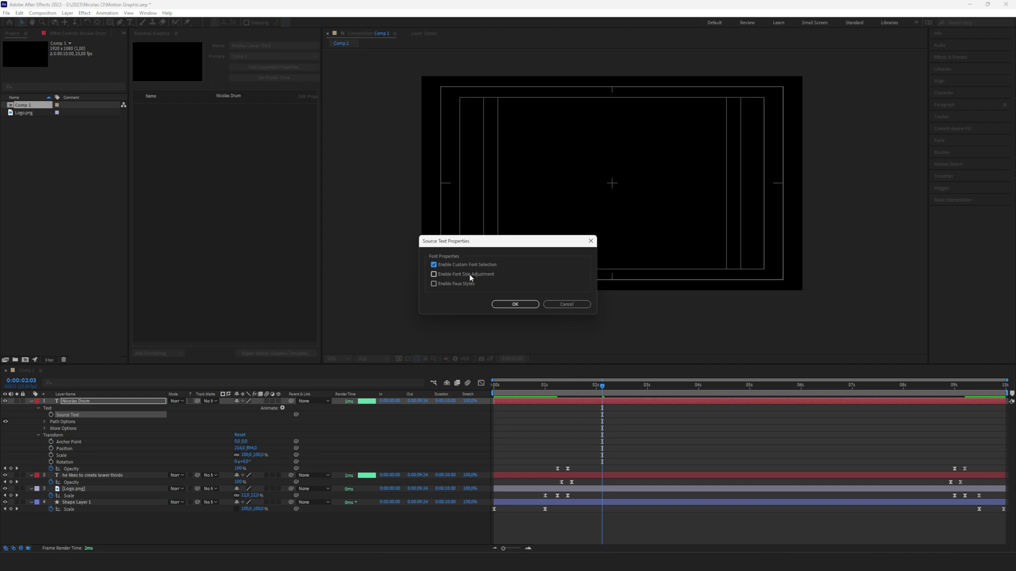
left_click(435, 284)
left_click(515, 304)
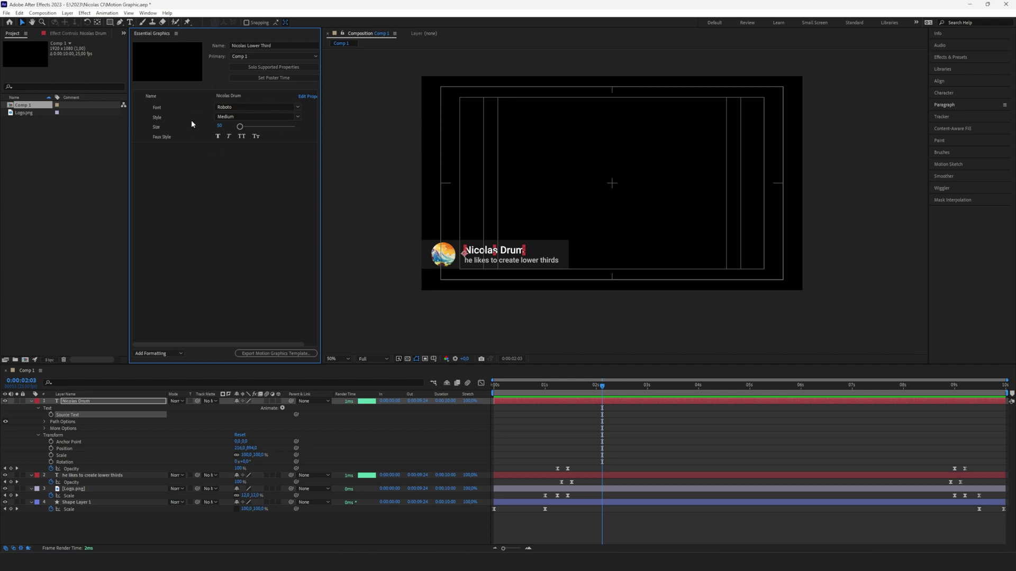
- Expose the subtitle layer's Source Text in Essential Graphics as a property named 'Subtitle'
left_click(75, 475)
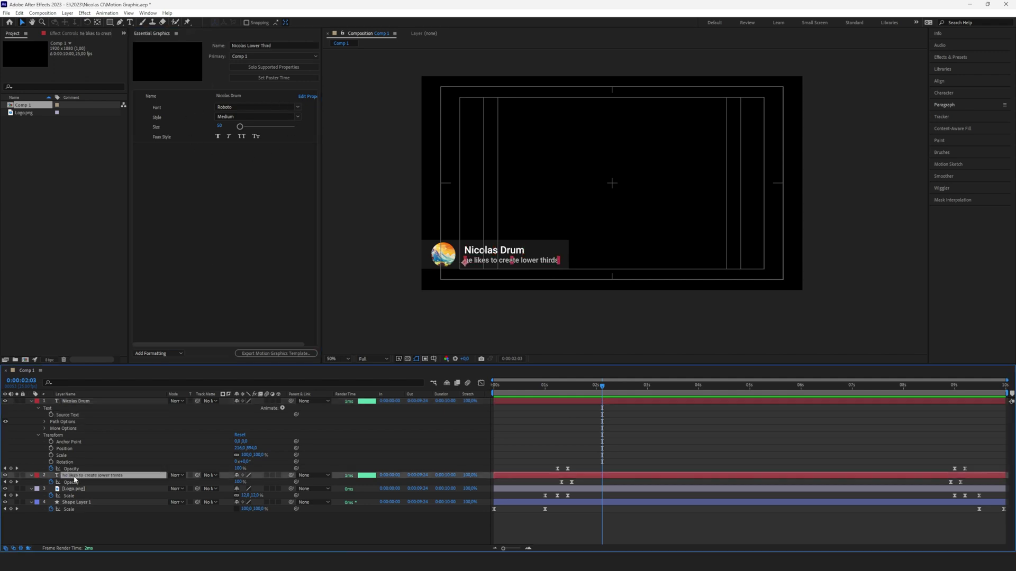
left_click(31, 475)
left_click(32, 475)
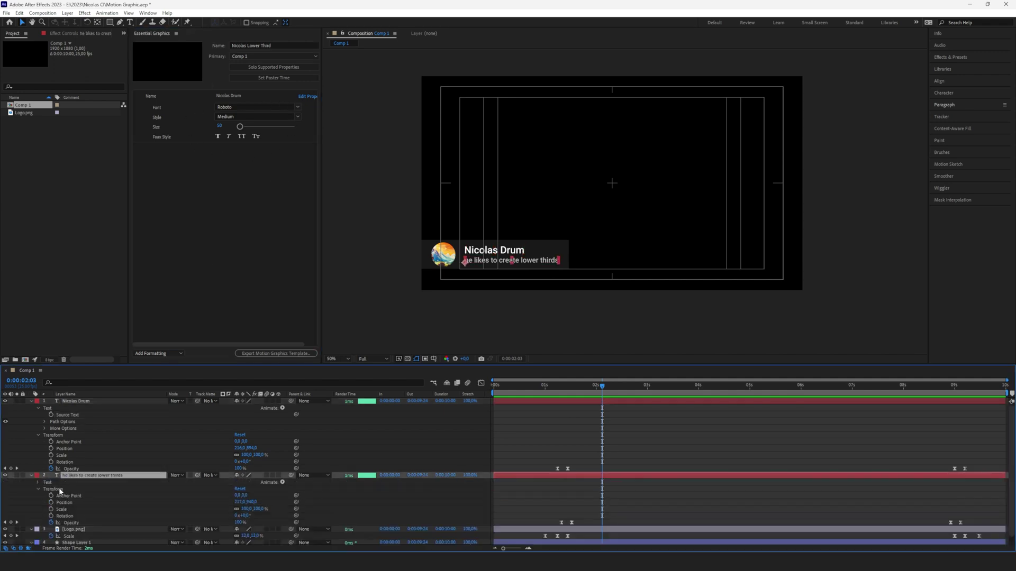
left_click(38, 482)
left_click_drag(63, 489, 207, 245)
left_click(197, 149)
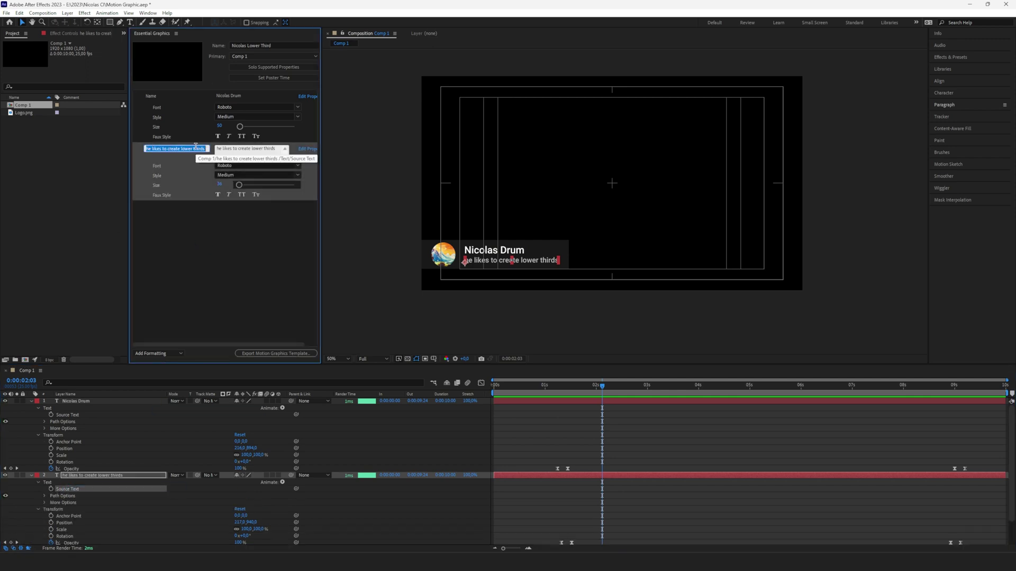
type("Subtitles")
key("BackSpace")
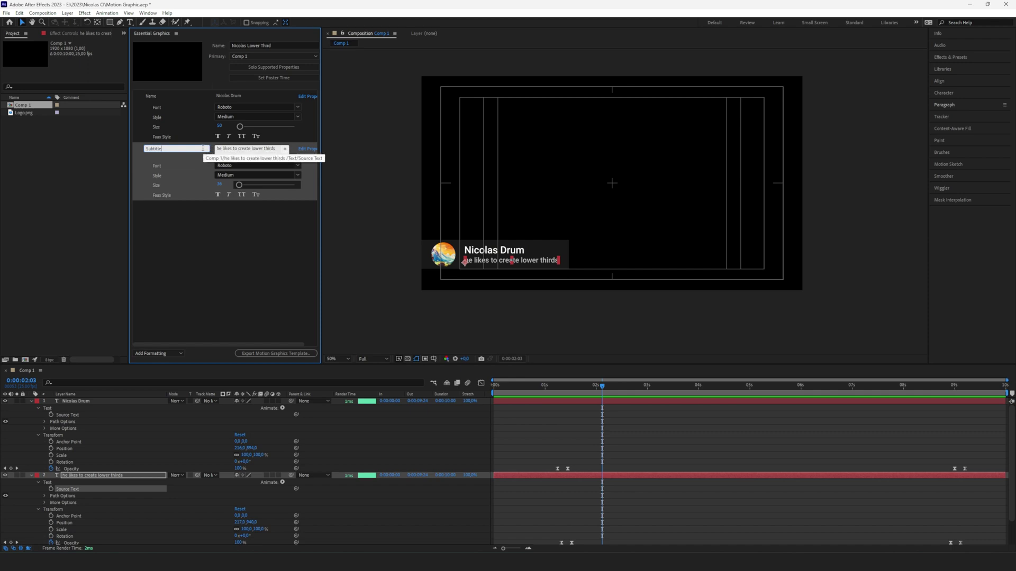
left_click(195, 244)
left_click(31, 401)
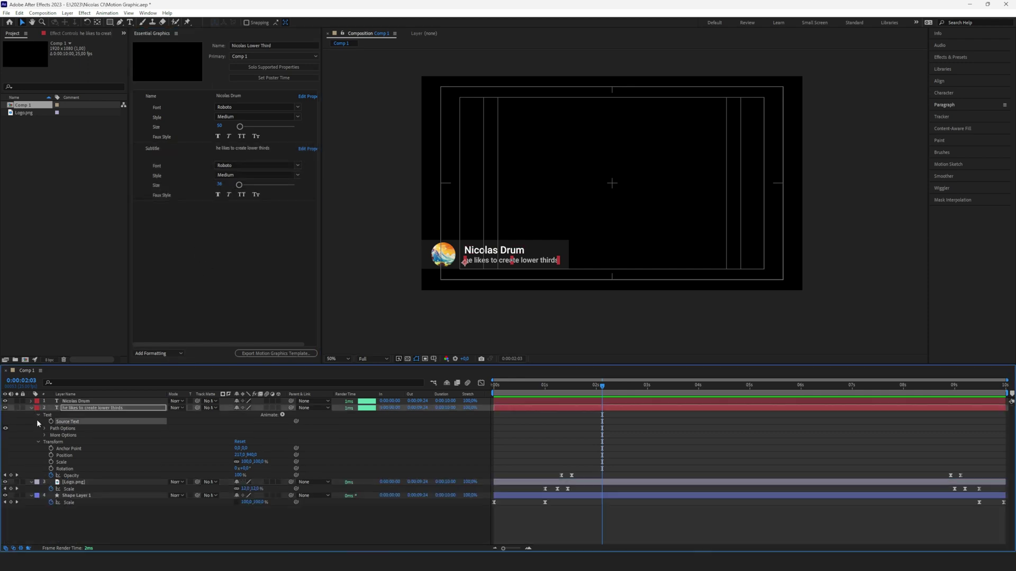
left_click(32, 408)
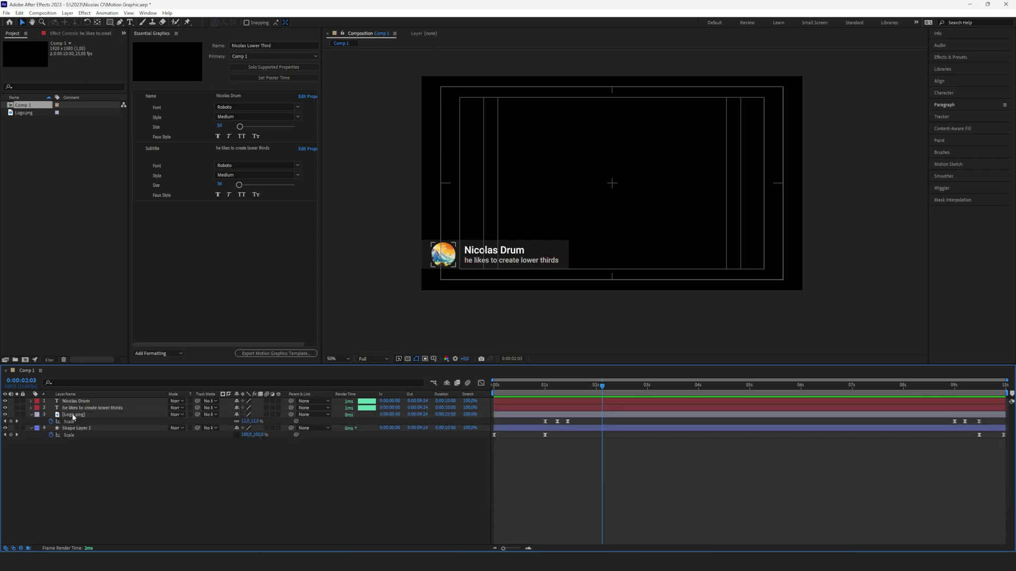
- Create a Null Object and align it to Shape Layer 1's left edge
left_click(73, 414)
left_click(74, 428)
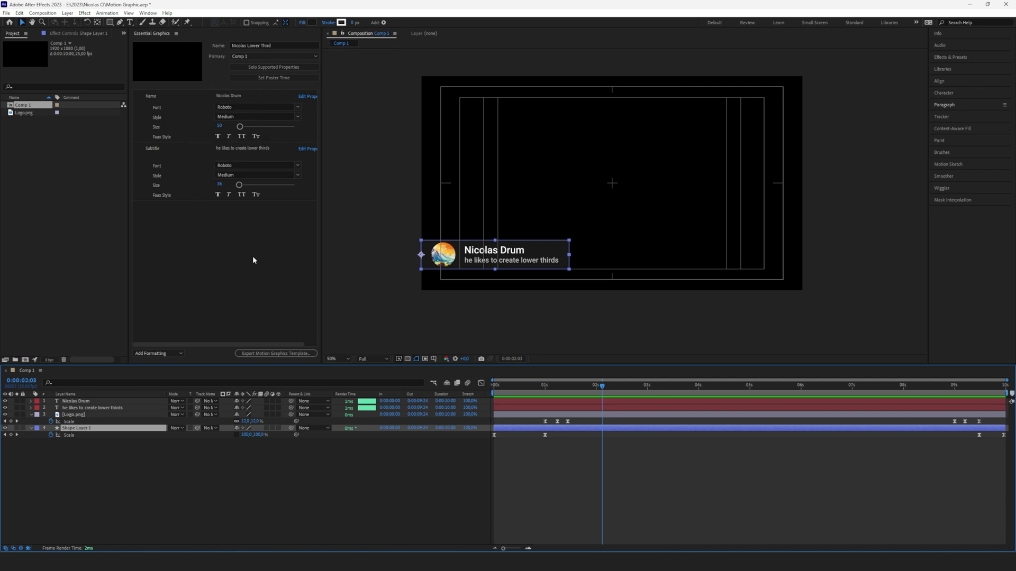
left_click(288, 462)
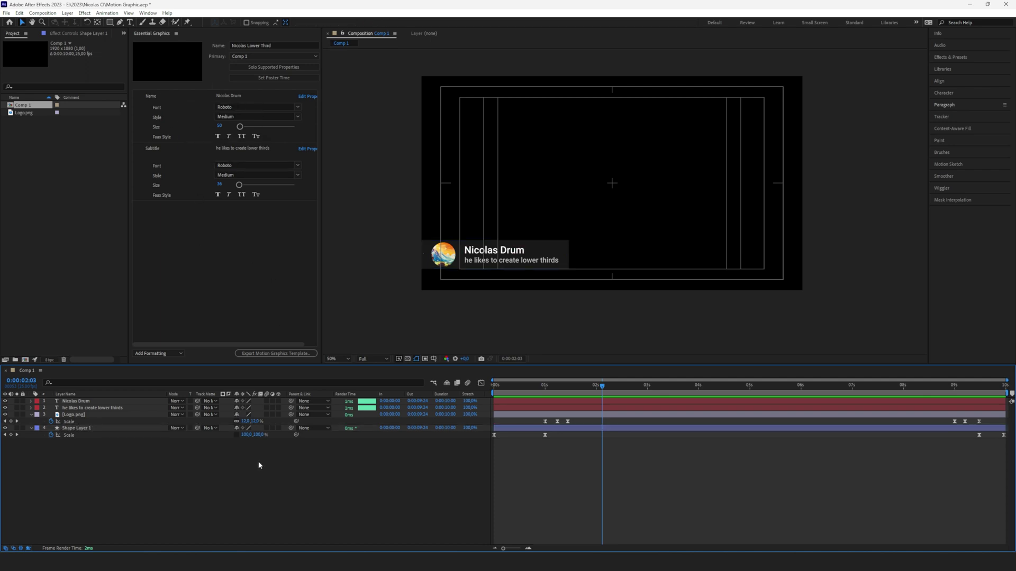
right_click(233, 462)
mouse_move(281, 366)
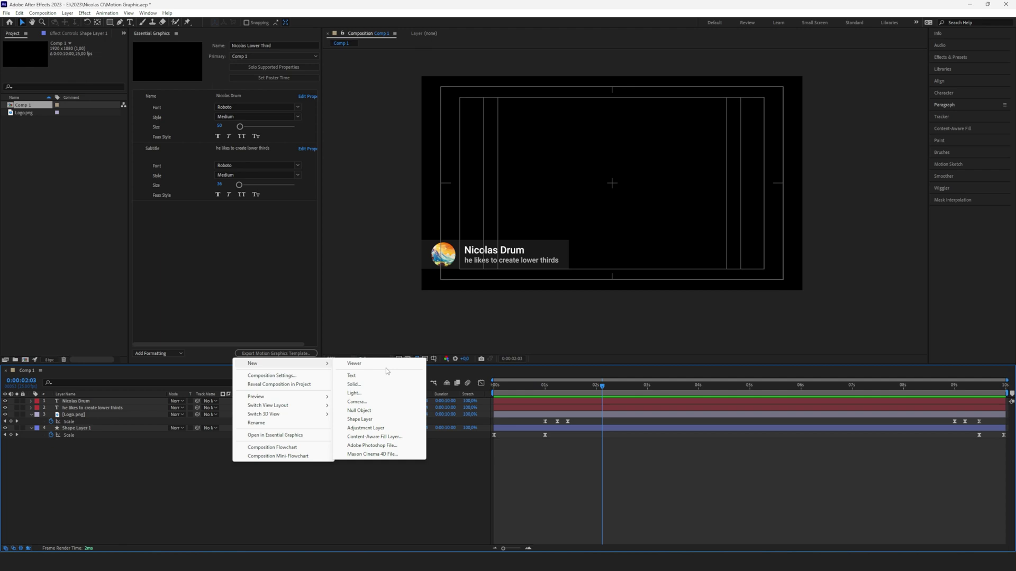
left_click(370, 410)
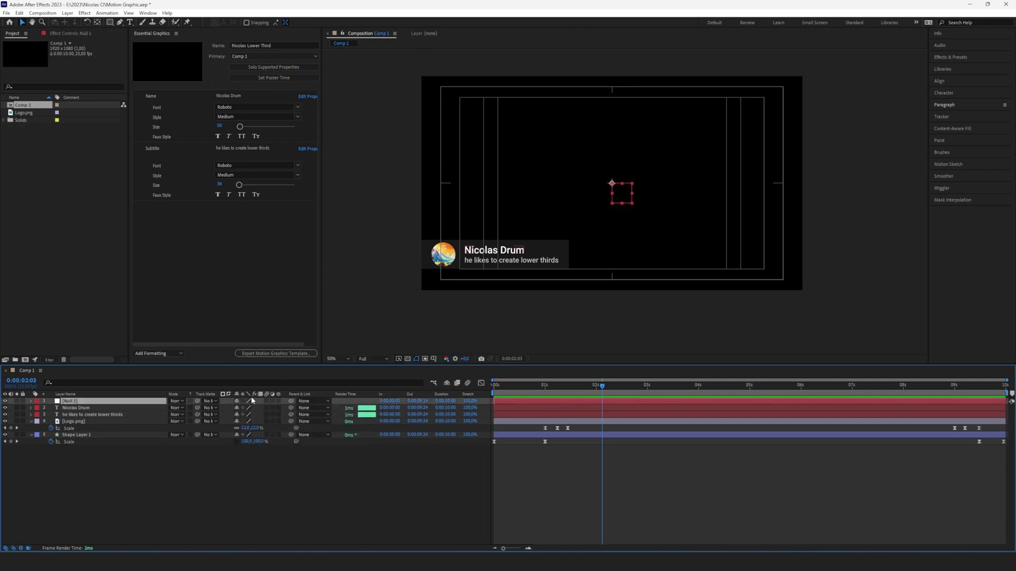
left_click(656, 209, "shift")
left_click(935, 100)
key("slash")
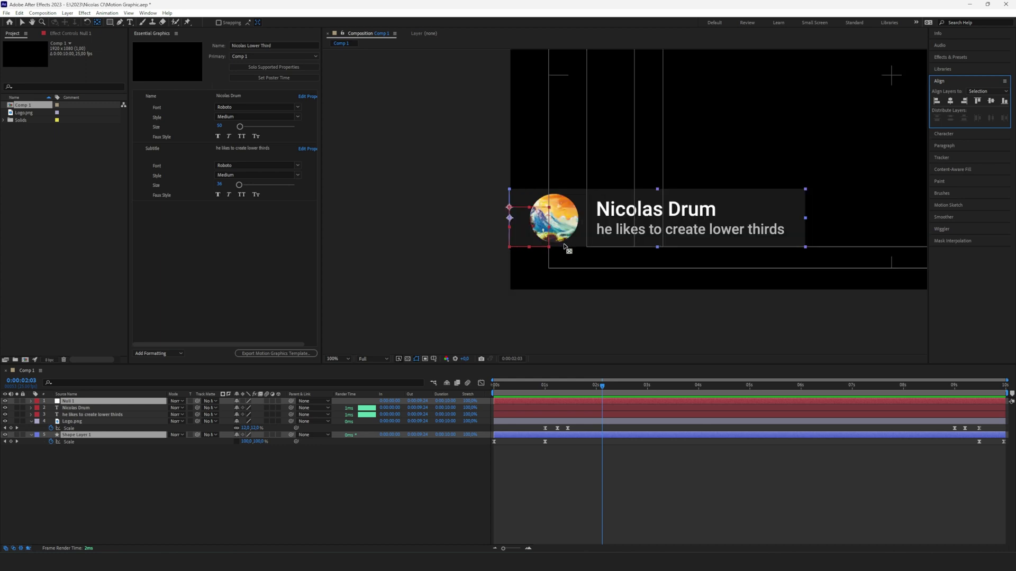
scroll(574, 240, "down", 4)
left_click_drag(646, 186, 627, 199)
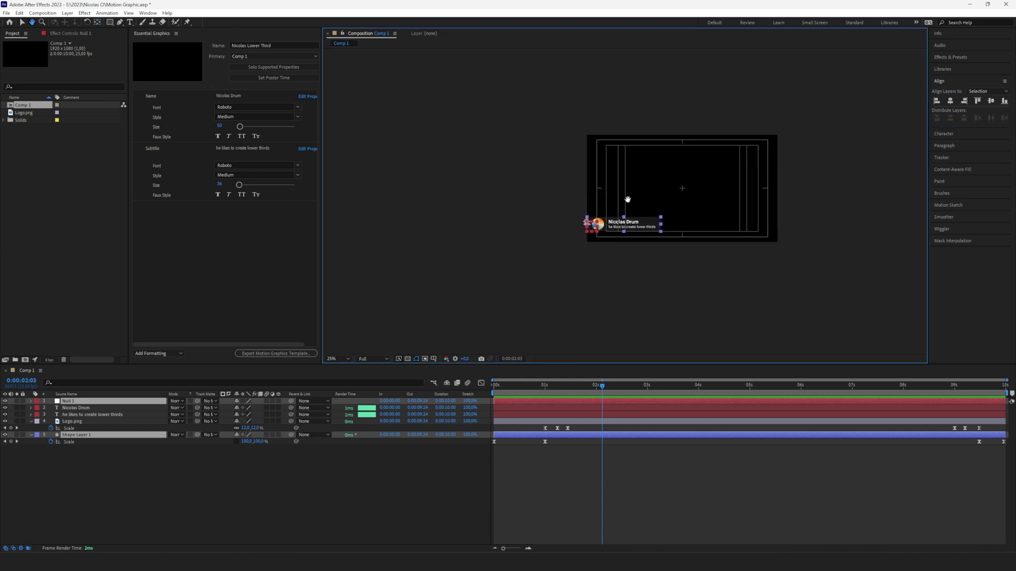
scroll(566, 238, "up", 6)
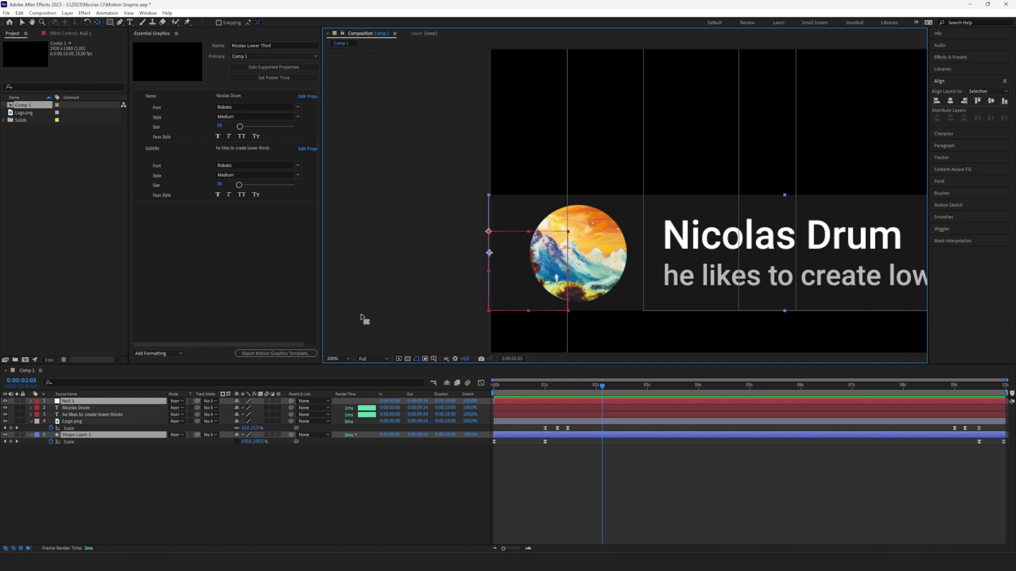
- Parent Shape Layer 1 to Null 1
left_click(199, 466)
left_click(102, 435)
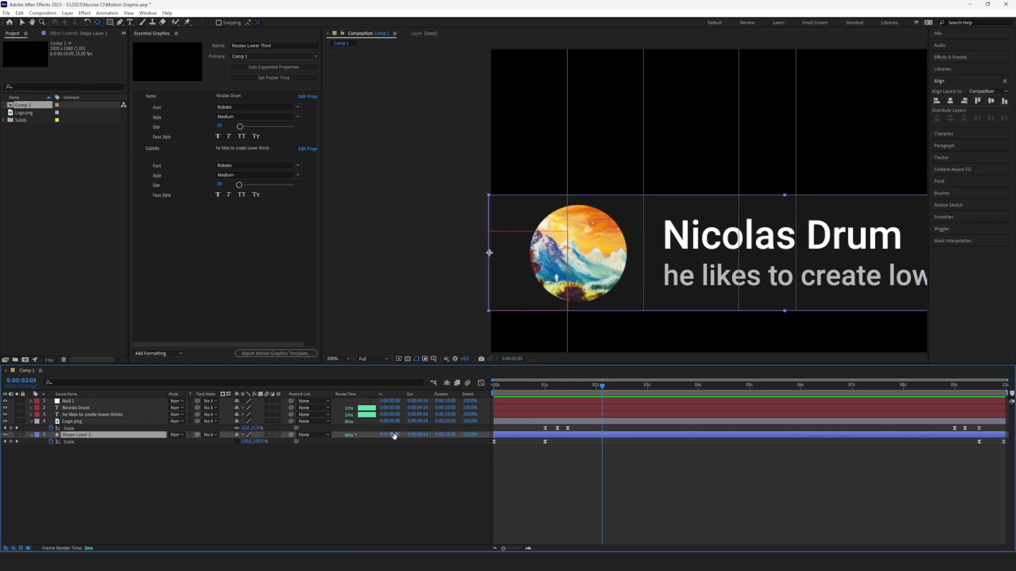
left_click_drag(291, 438, 75, 402)
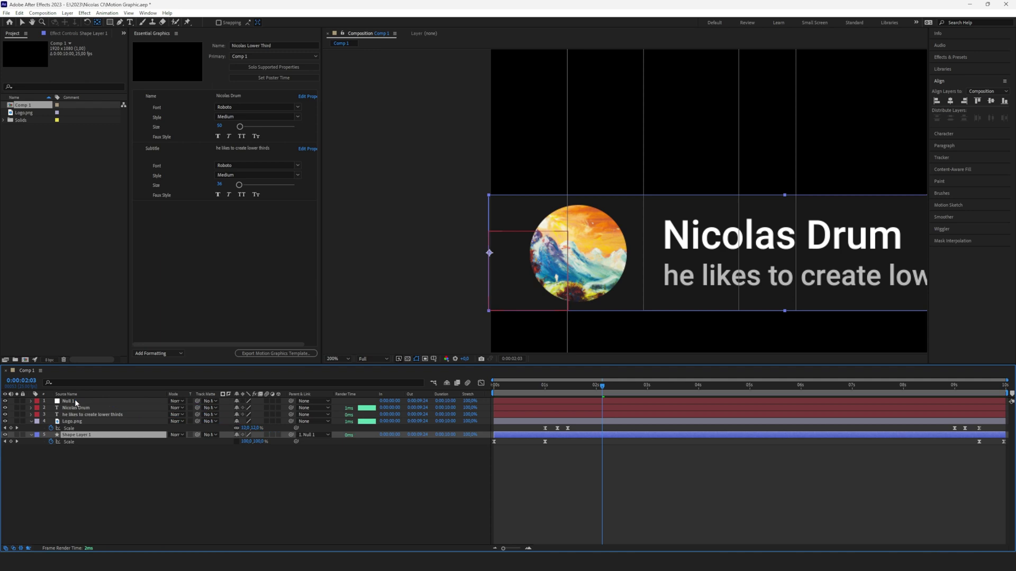
left_click(67, 403)
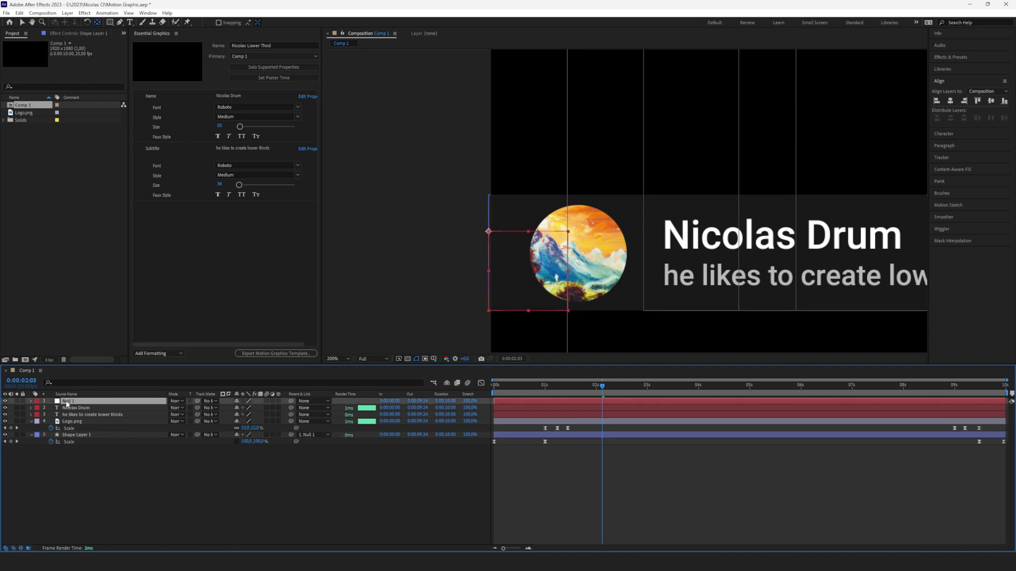
- Expose Null 1's Scale as a template control named 'Size of Shape Layer'
key("s")
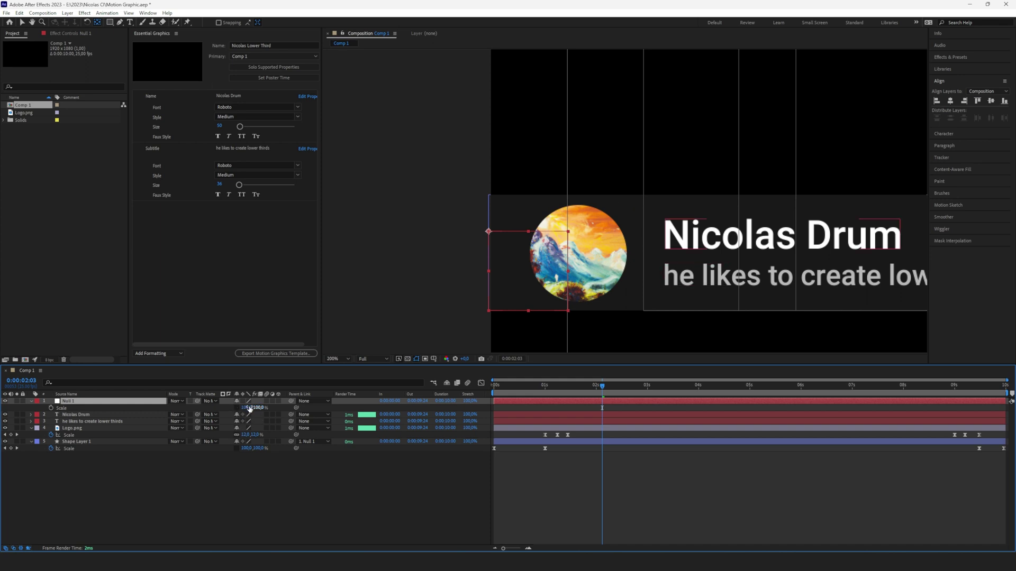
left_click_drag(49, 407, 214, 246)
left_click(155, 207)
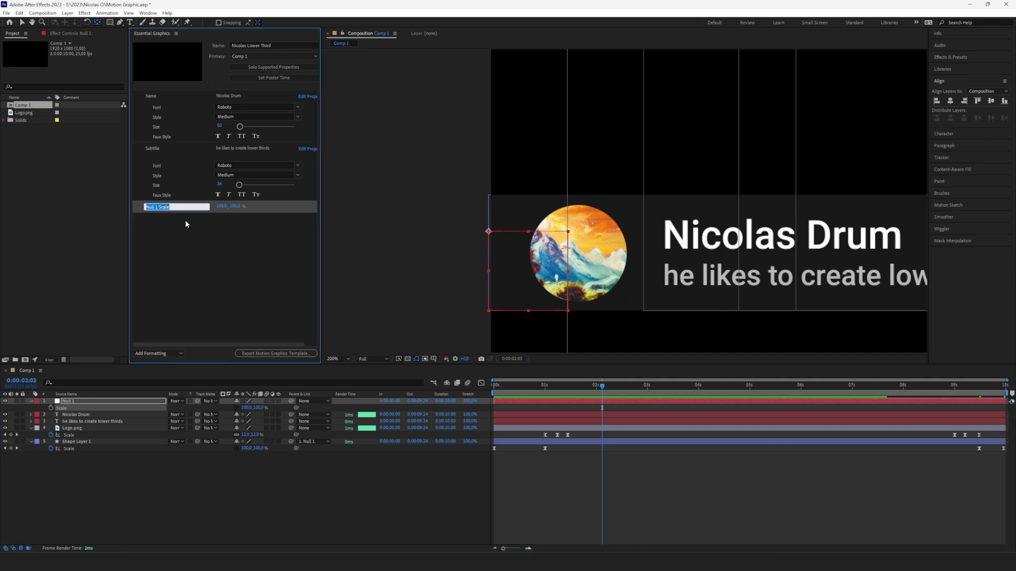
type("Size of Shape Layer")
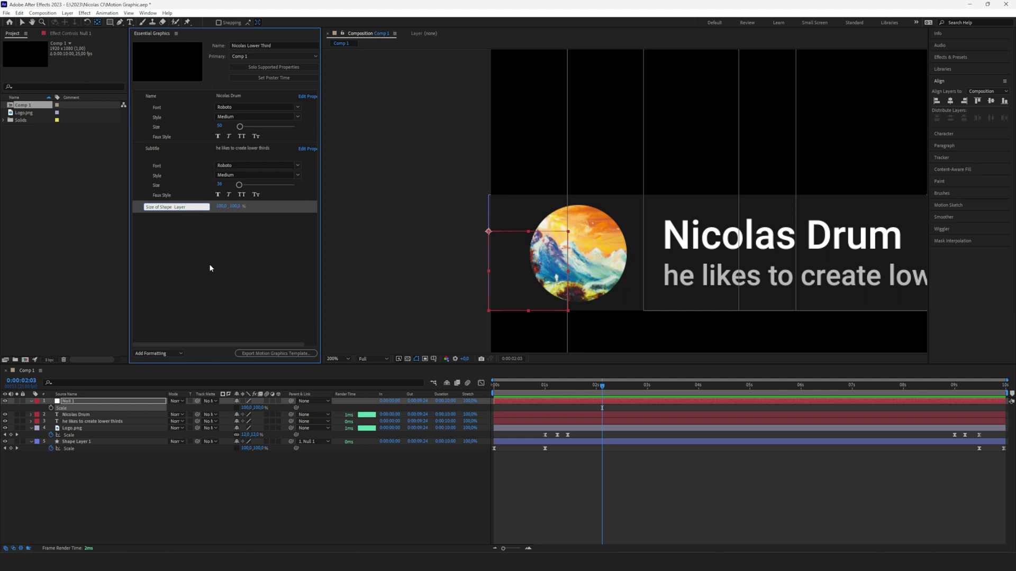
left_click(209, 269)
scroll(716, 261, "down", 4)
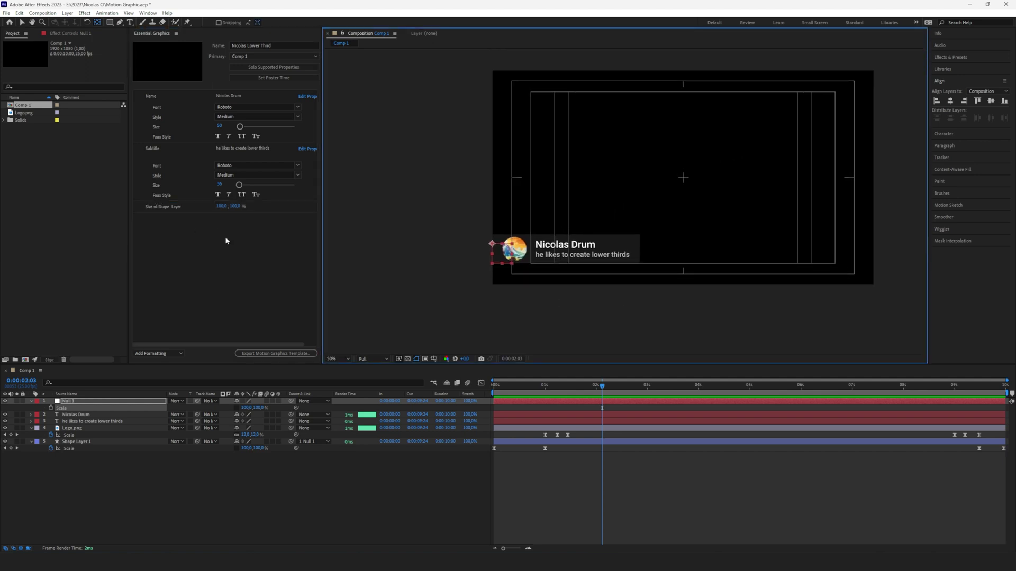
- Test-resize the lower-third box to 126% and move the playhead to 0:00:01:15
left_click_drag(226, 209, 228, 211)
left_click(78, 442)
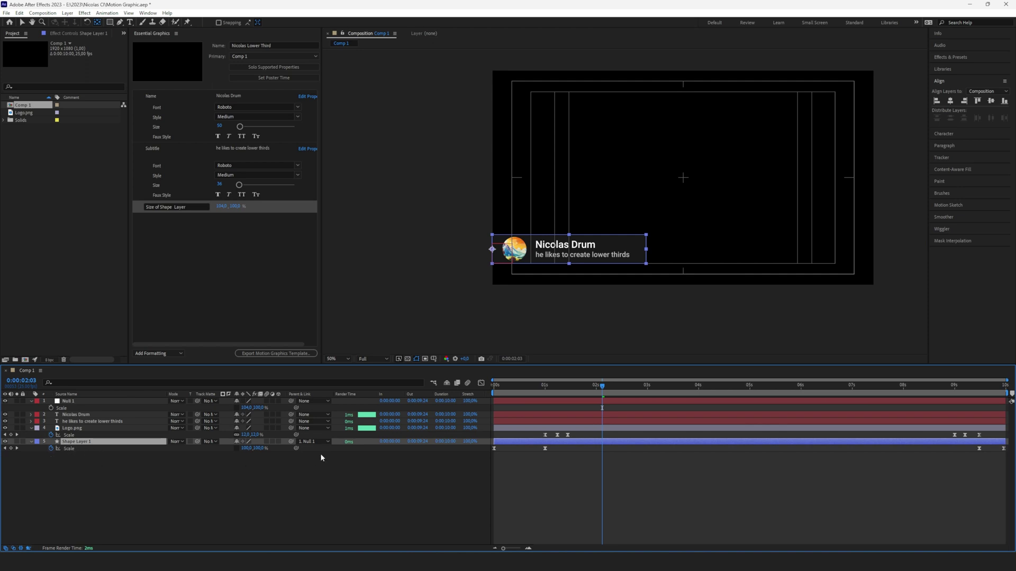
left_click(576, 389)
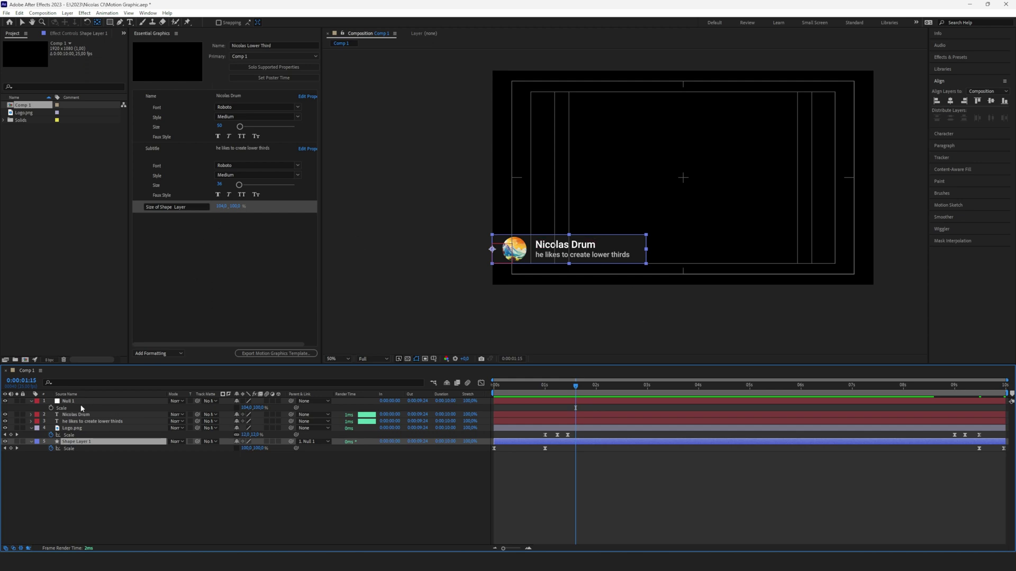
left_click(110, 402)
scroll(467, 276, "up", 2)
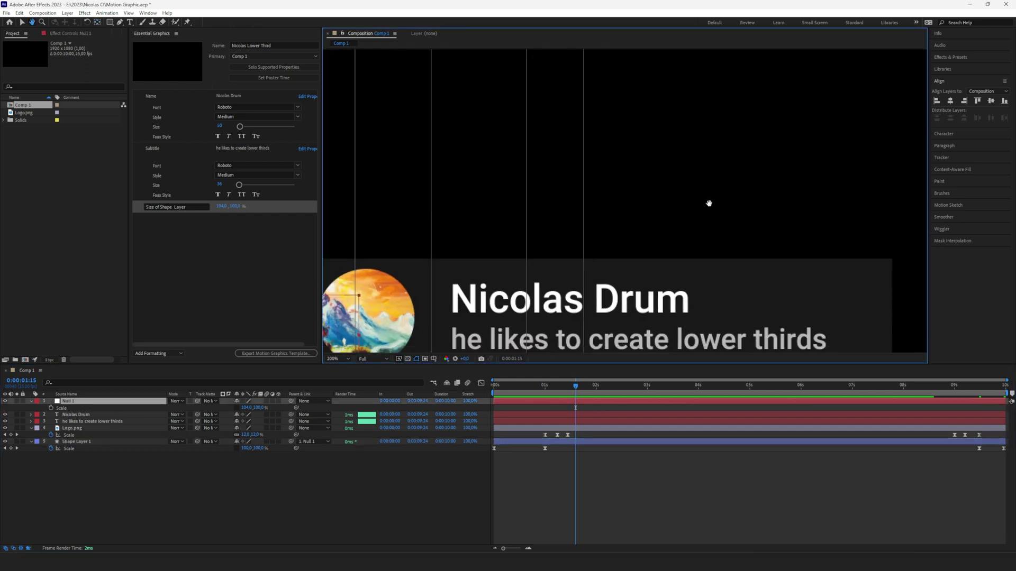
scroll(691, 193, "down", 2)
scroll(689, 165, "right", 2)
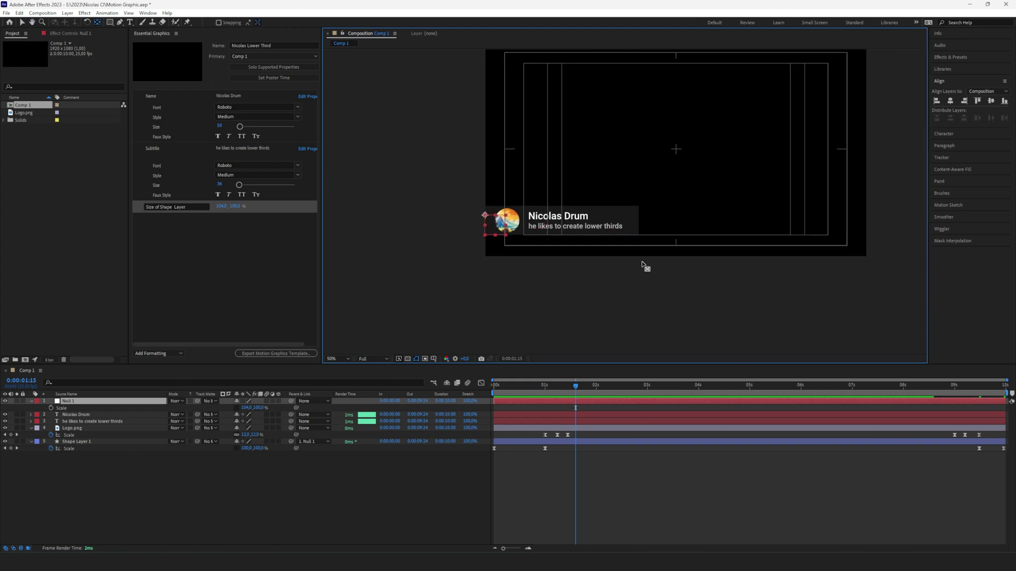
- With the viewer at 100%, set Size of Shape Layer to 100%
left_click(628, 221)
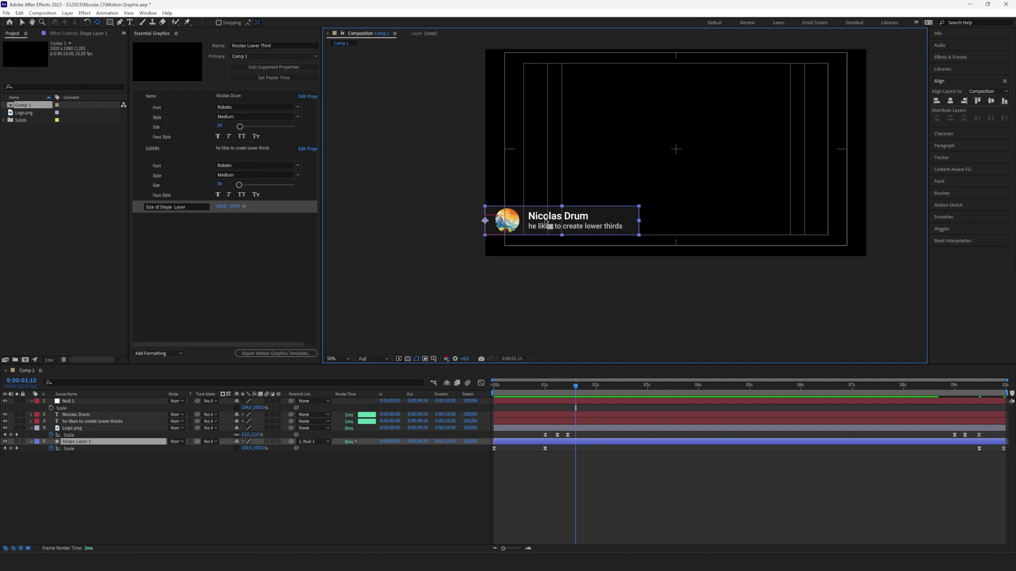
key("period")
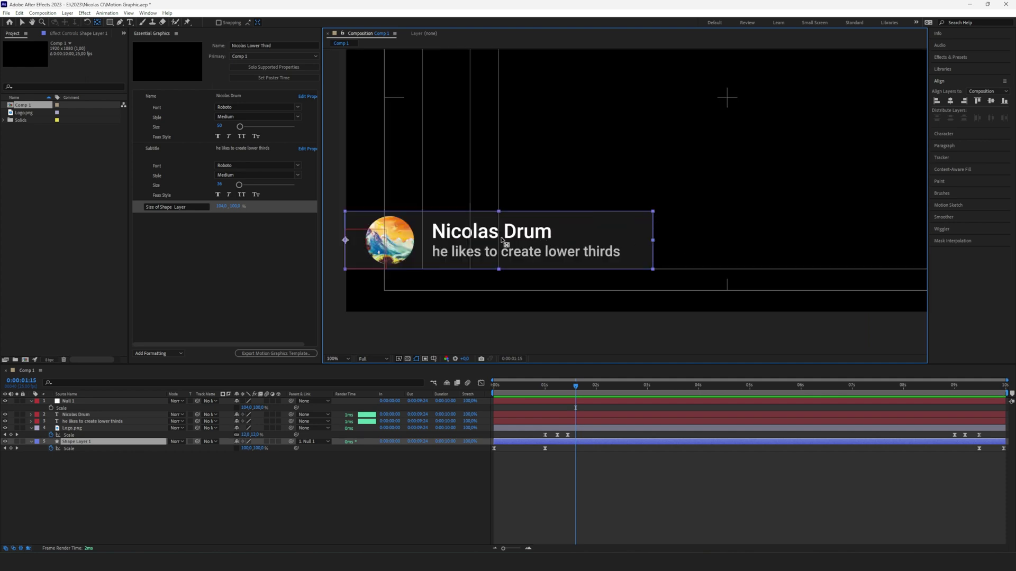
left_click(220, 207)
type("100")
key("Return")
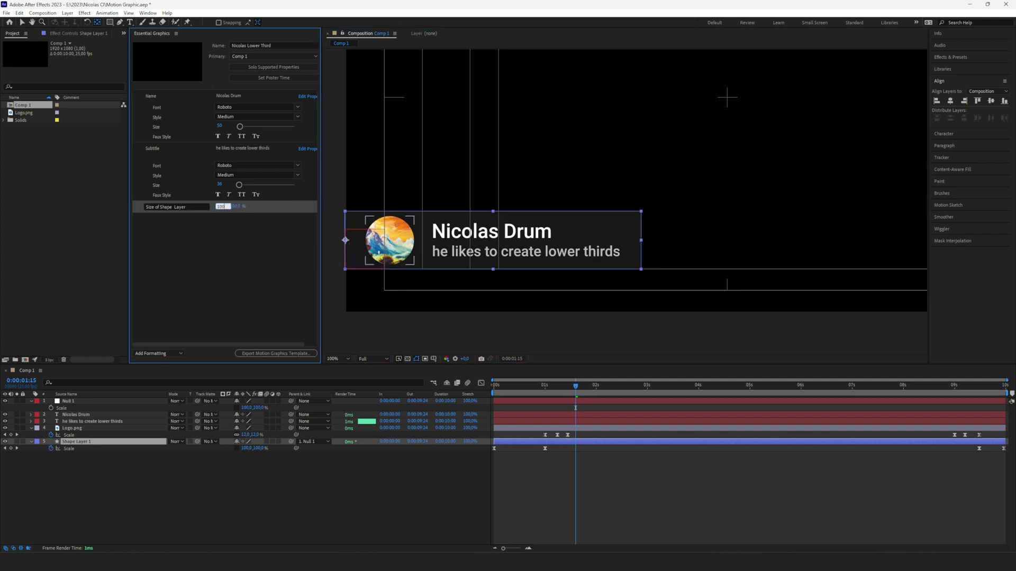
left_click(186, 281)
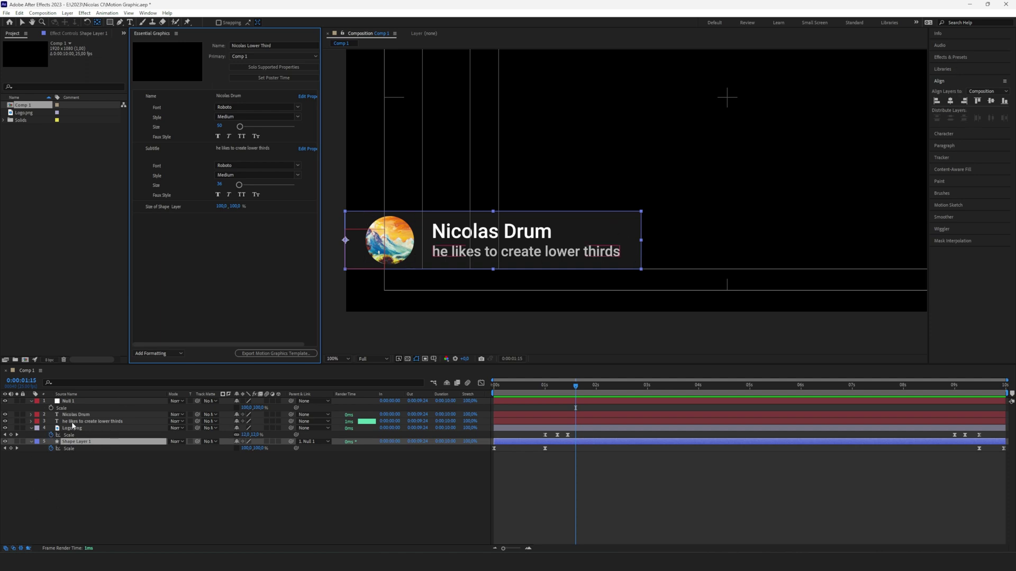
- Expose Rectangle 1's Fill 1 Color as a template control named 'Color Shape Layer'
left_click(32, 441)
left_click(31, 441)
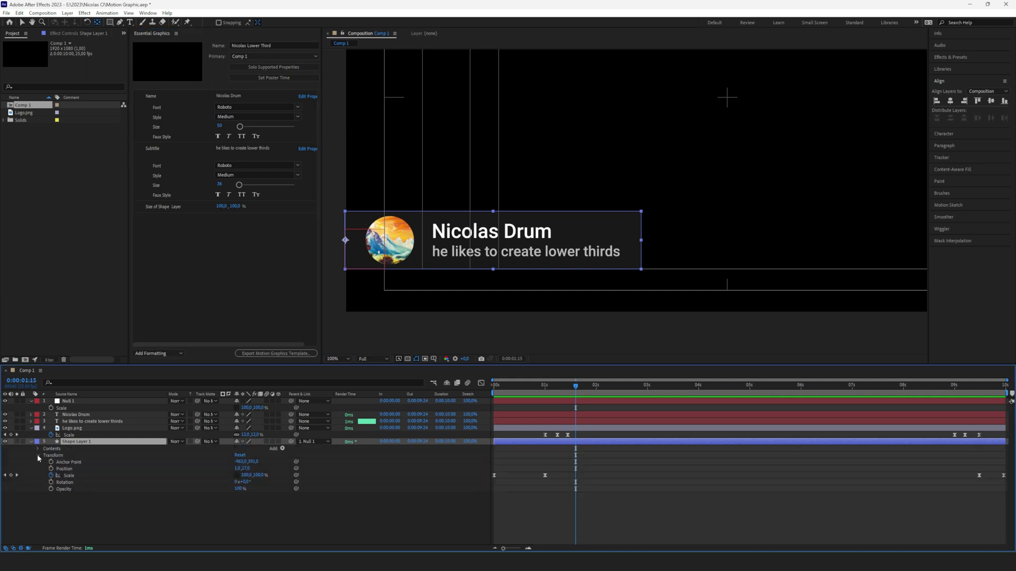
left_click(38, 449)
left_click(45, 456)
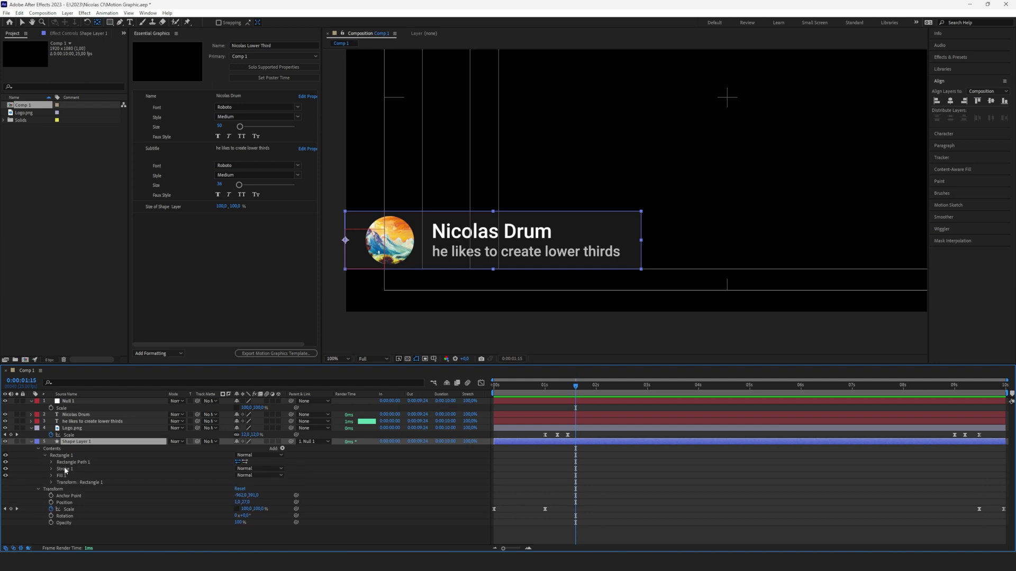
left_click(52, 475)
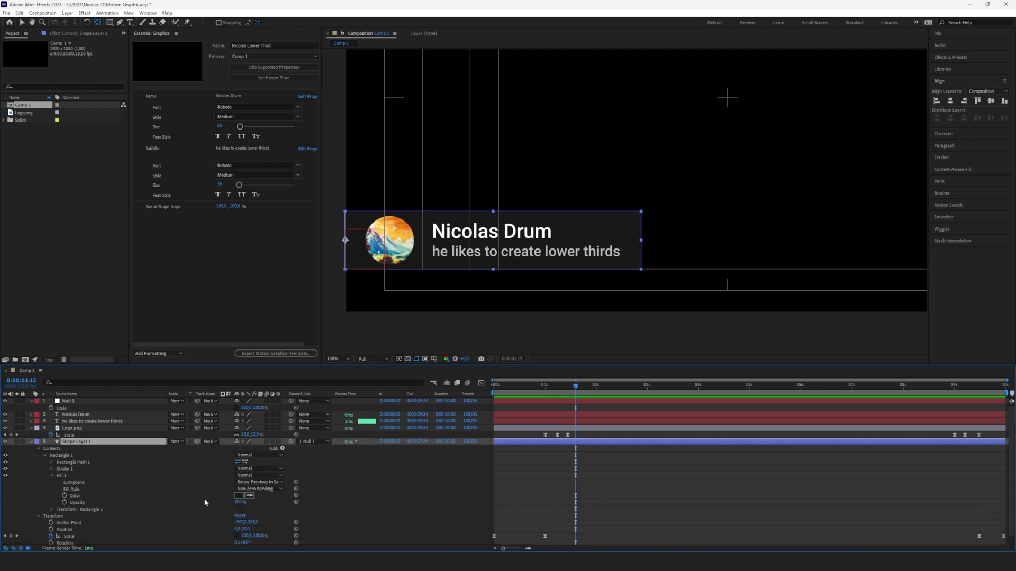
left_click_drag(77, 494, 167, 258)
left_click(161, 218)
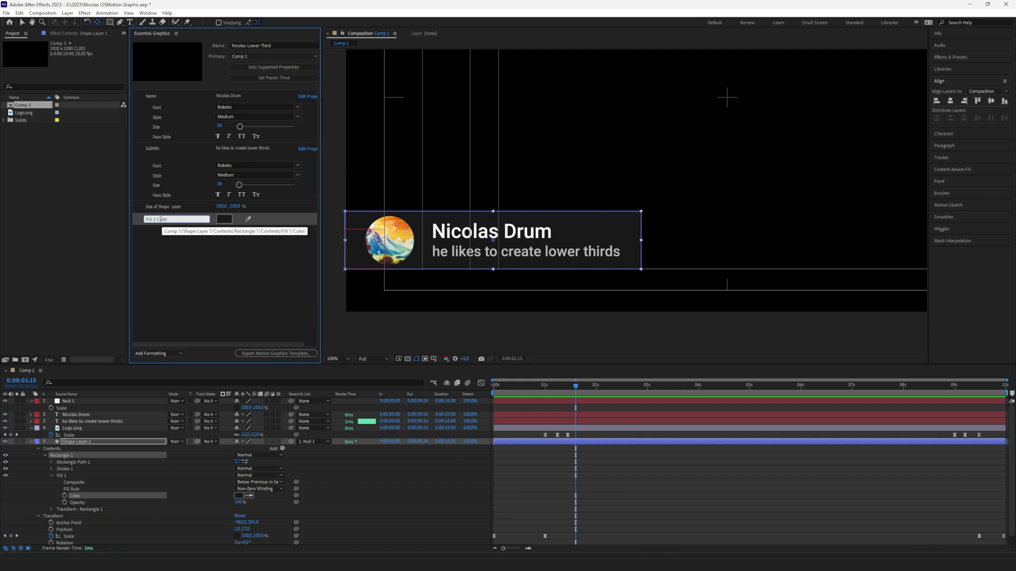
left_click_drag(155, 219, 150, 219)
key("BackSpace")
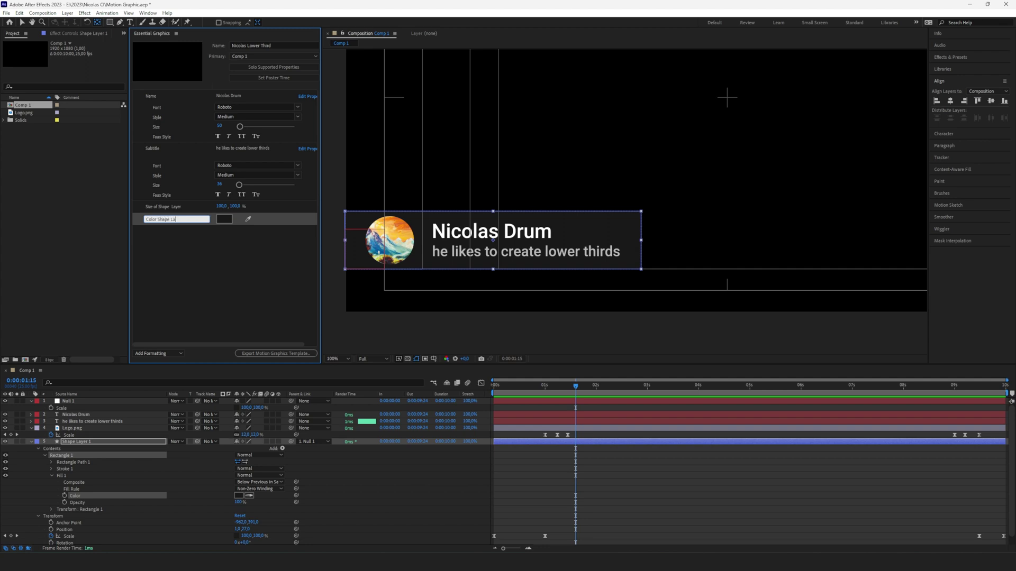
left_click(217, 243)
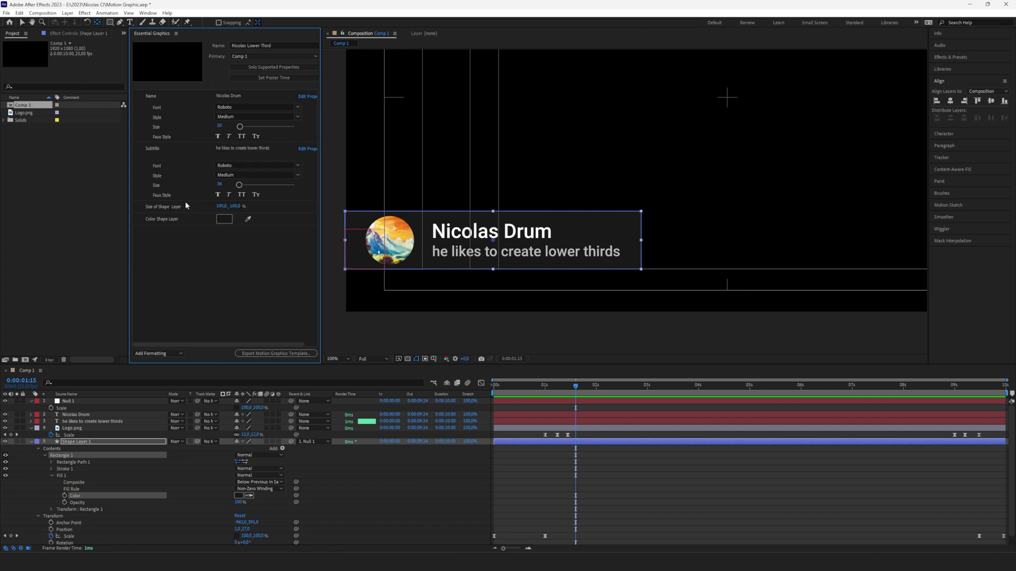
- Save the project and export the Motion Graphics Template to the Local Templates Folder
left_click(264, 358)
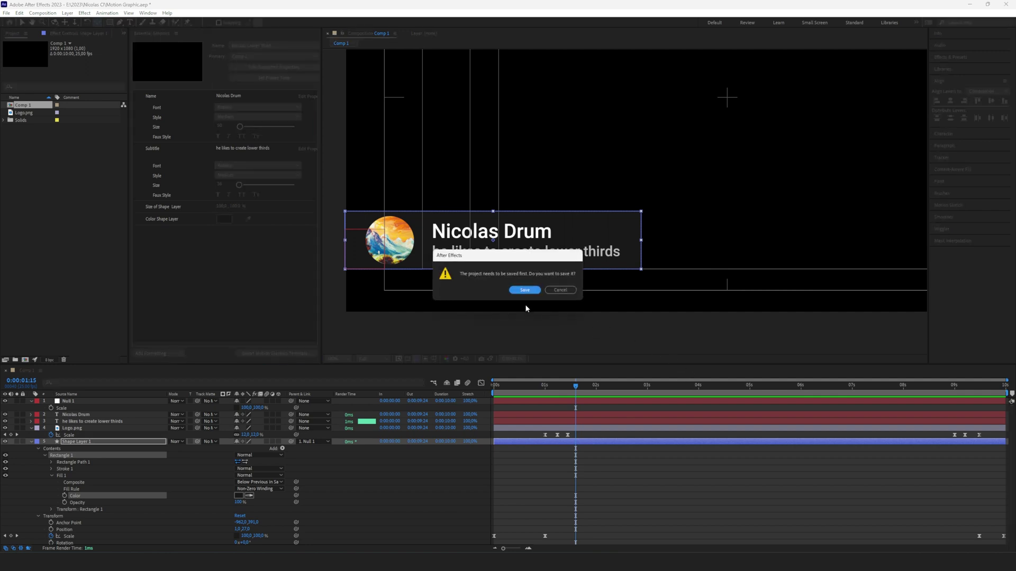
left_click(523, 290)
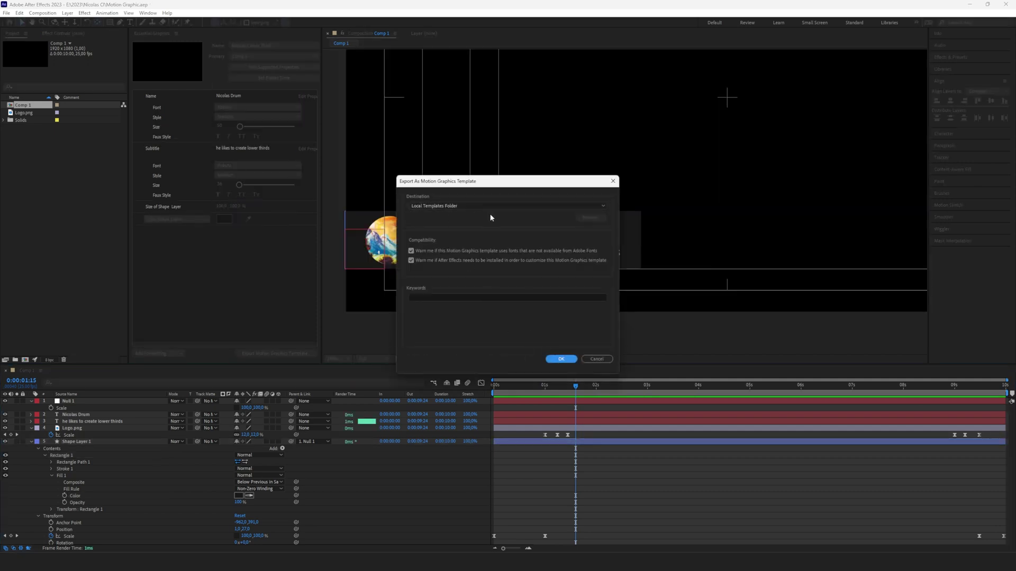
left_click(559, 360)
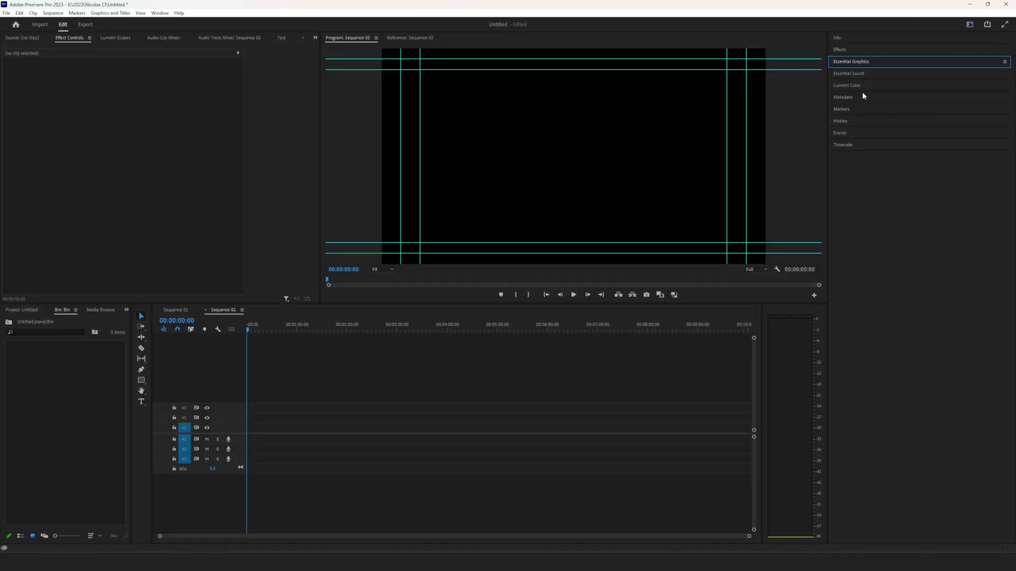
- Search the Essential Graphics template browser for 'Nic' to find the new lower third
left_click(858, 63)
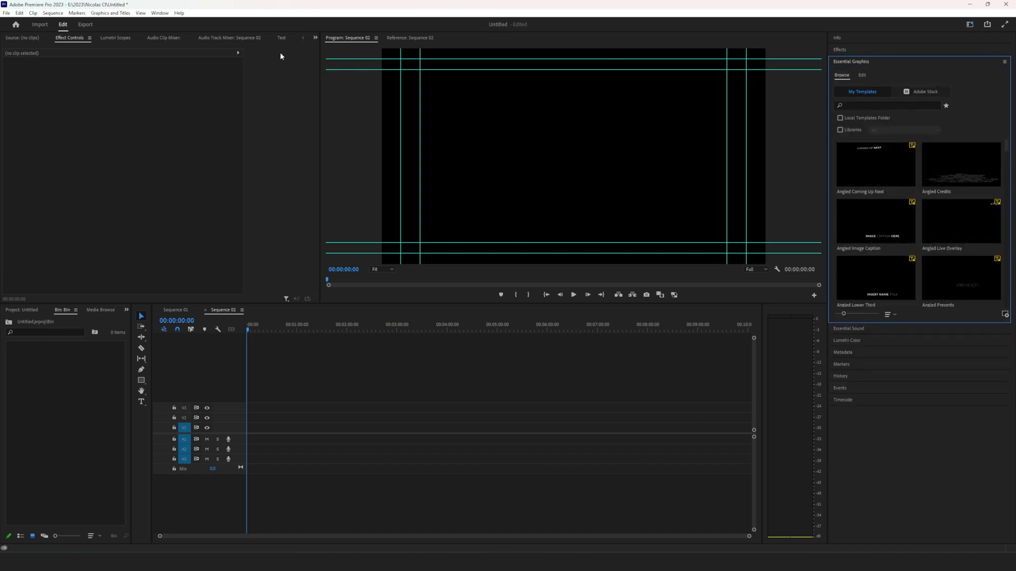
left_click(160, 13)
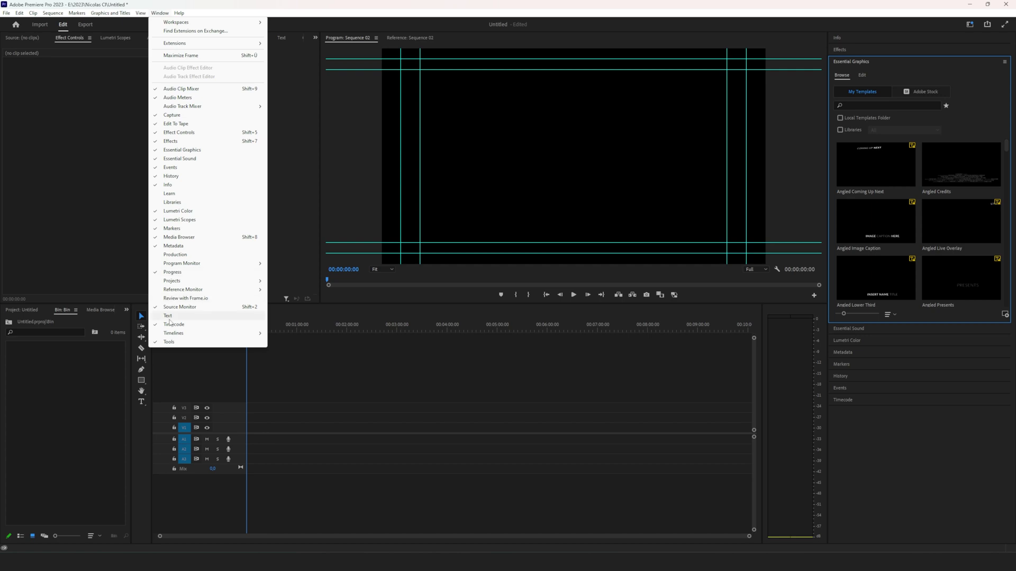
left_click(860, 61)
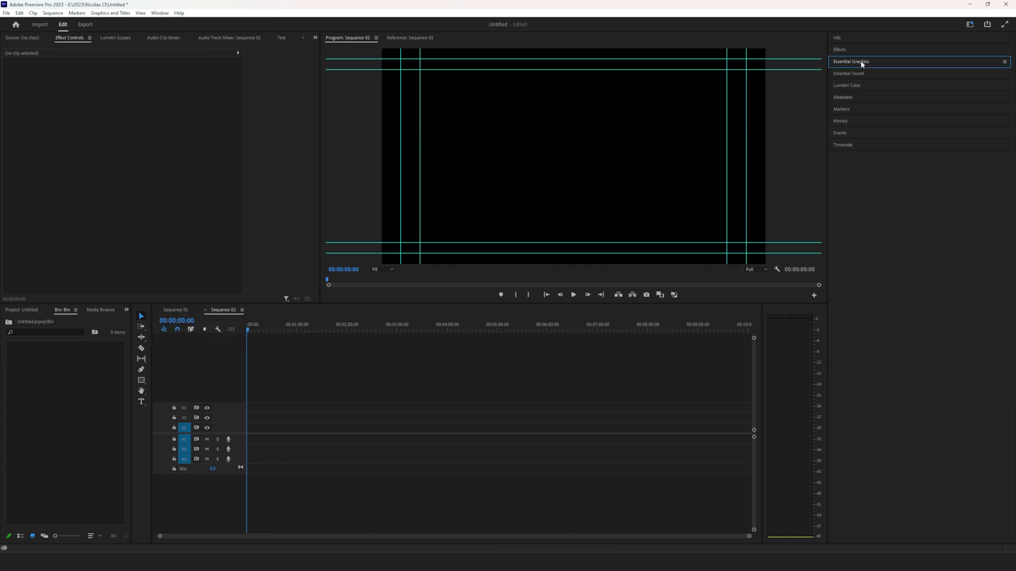
left_click(863, 105)
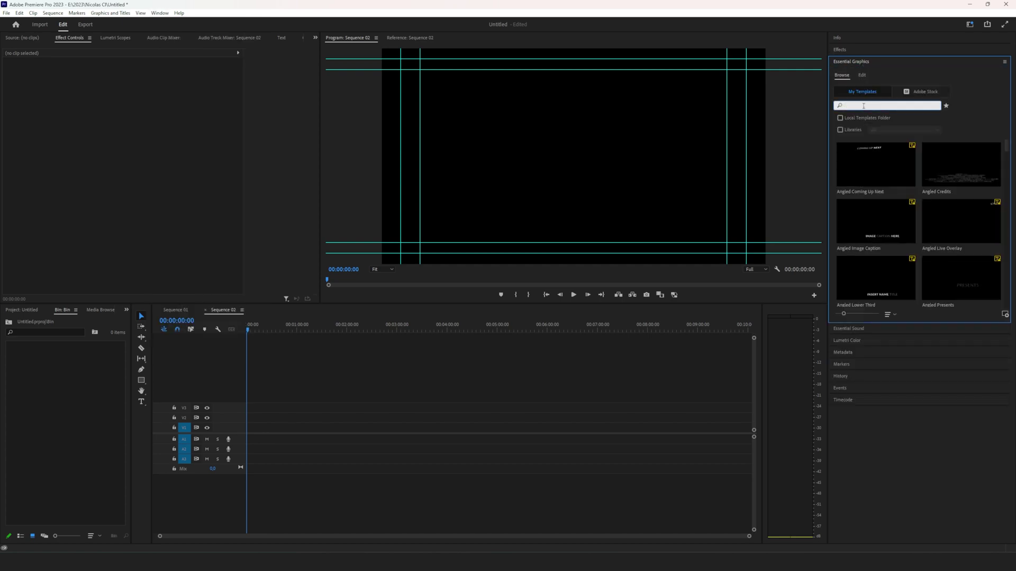
type("Nicolas")
key("Return")
- Place the lower-third template on track V2 and play the sequence
mouse_move(882, 174)
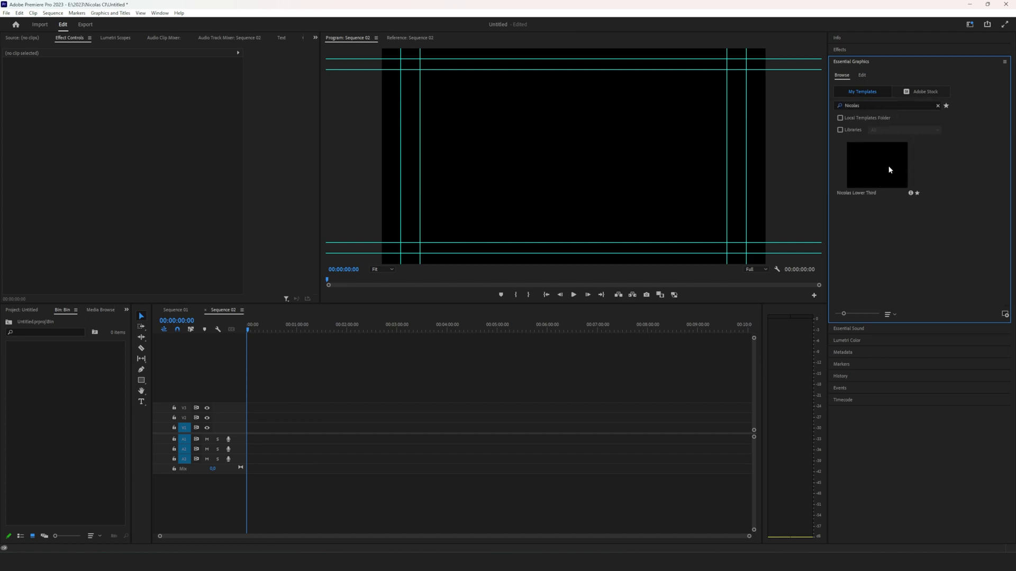
left_click_drag(889, 169, 249, 417)
left_click(574, 295)
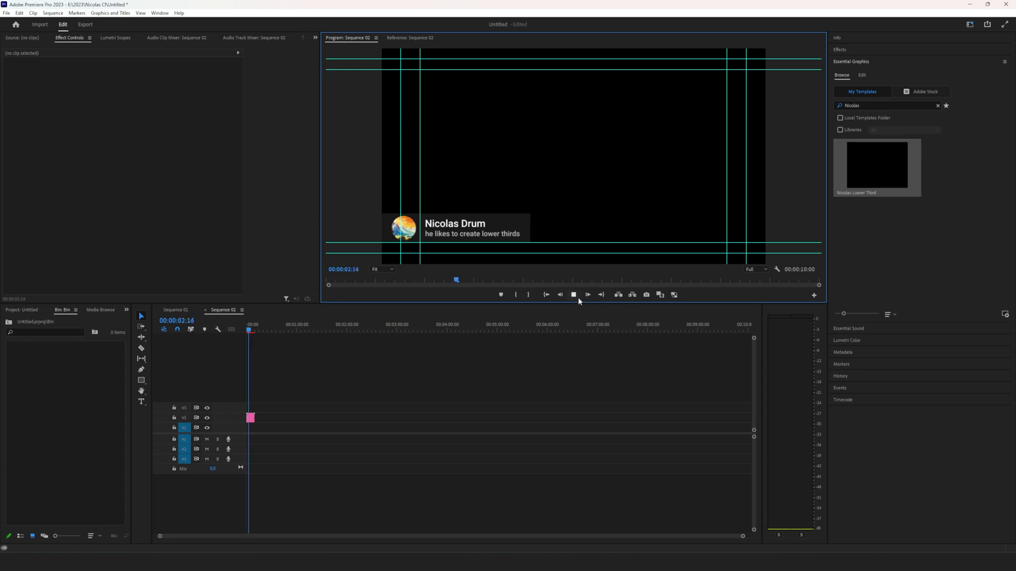
- Lengthen the clip's Name text by appending 'mmm' and then 'mmmmmmmm'
left_click(576, 296)
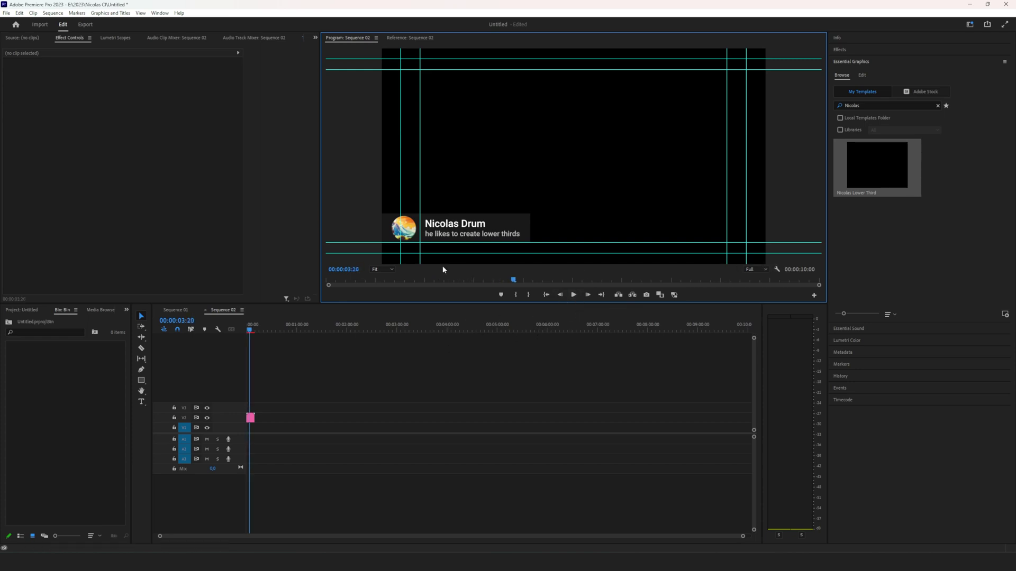
left_click(251, 418)
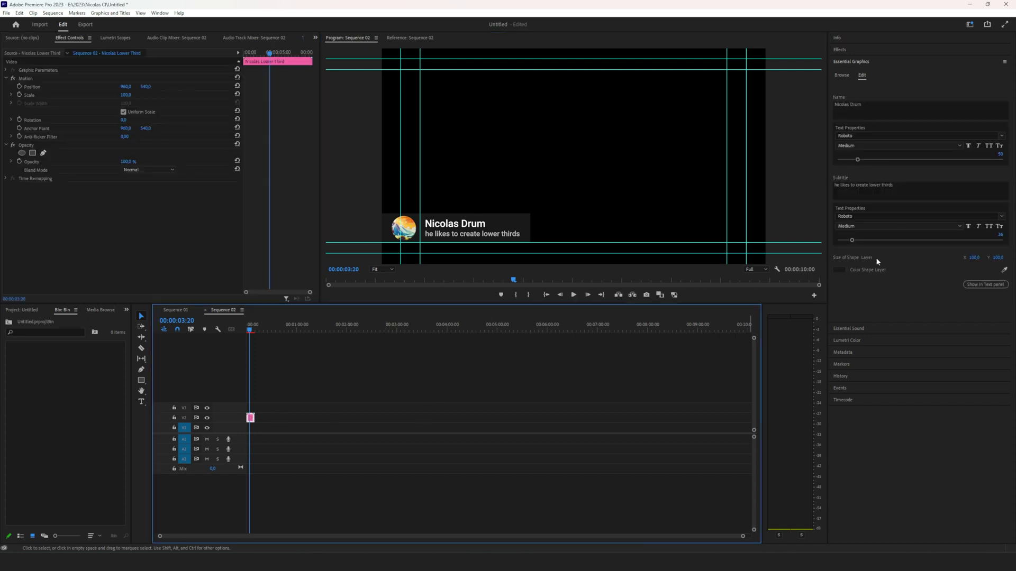
left_click(868, 106)
left_click(877, 105)
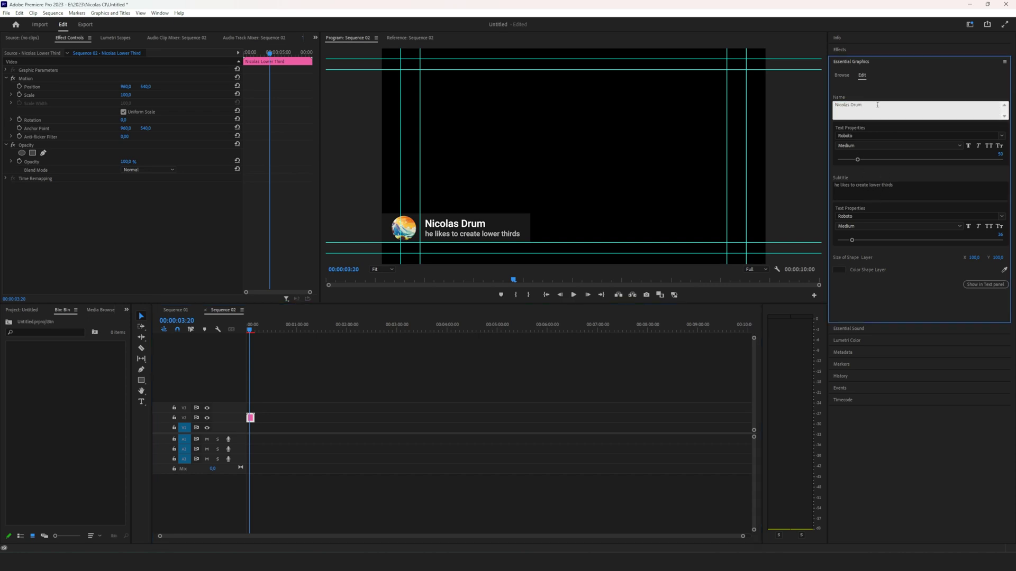
type("mmm")
left_click(892, 85)
left_click(900, 116)
left_click(897, 104)
type("mmmmmmmm")
left_click(920, 85)
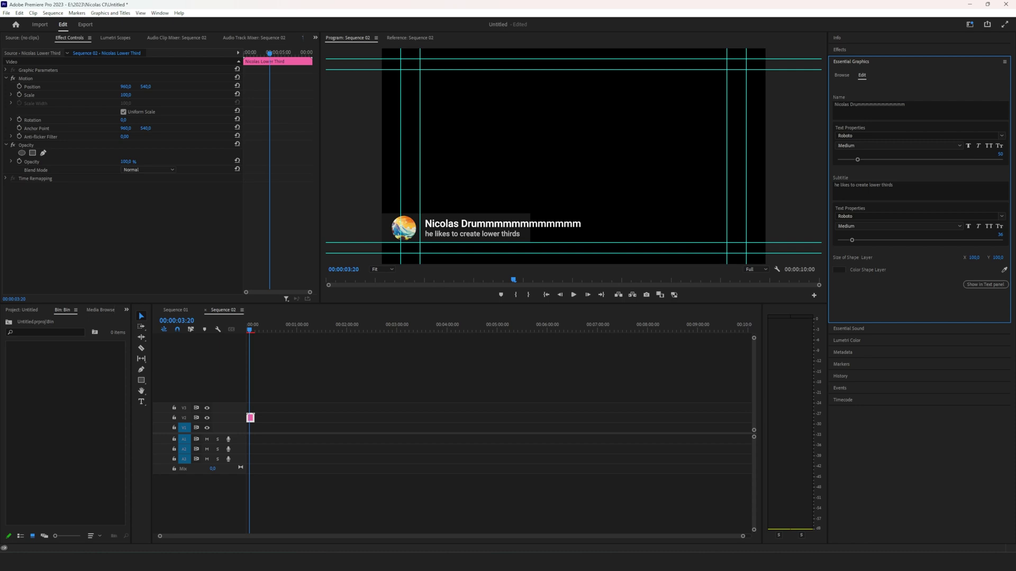
- Widen Size of Shape Layer to 144 and replay the sequence
left_click_drag(973, 257, 1008, 257)
left_click(245, 352)
key("space")
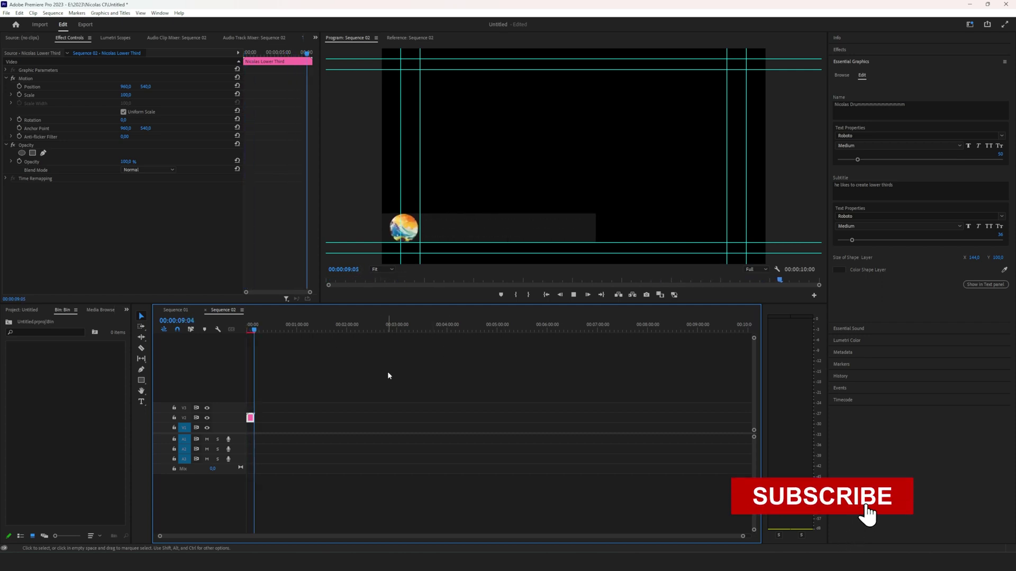
key("space")
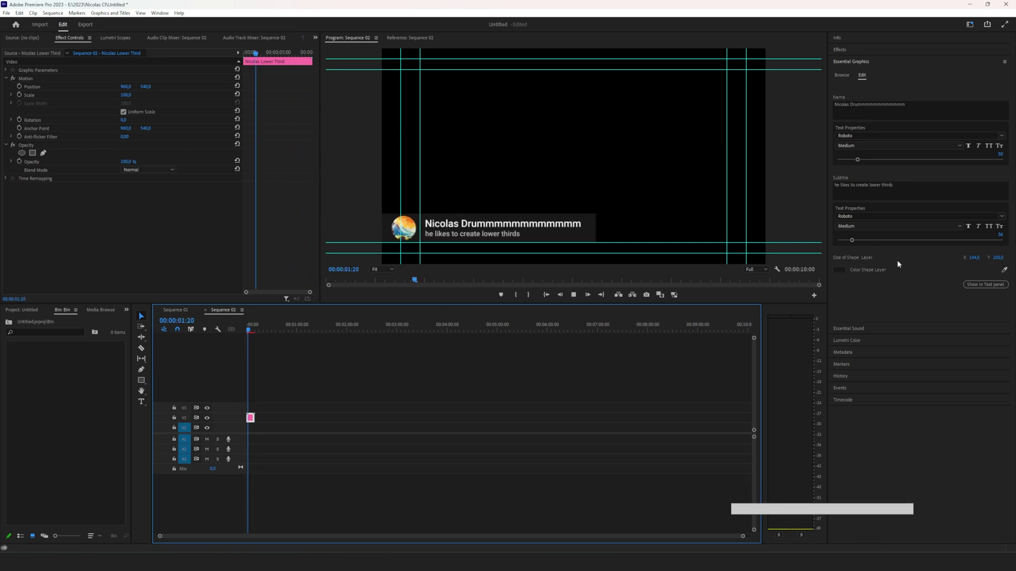
left_click(839, 270)
left_click_drag(476, 288, 512, 329)
left_click(599, 225)
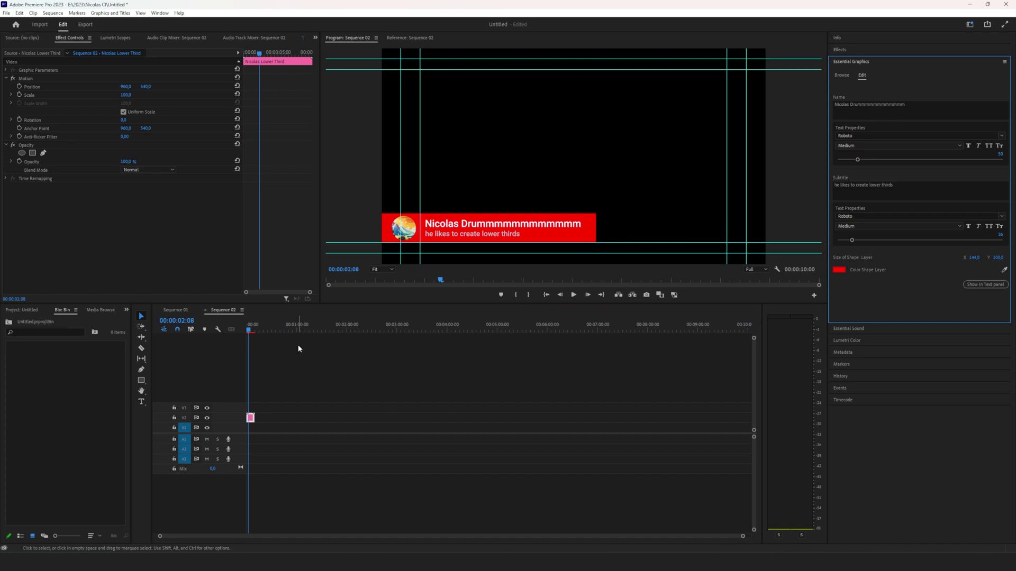
left_click(246, 330)
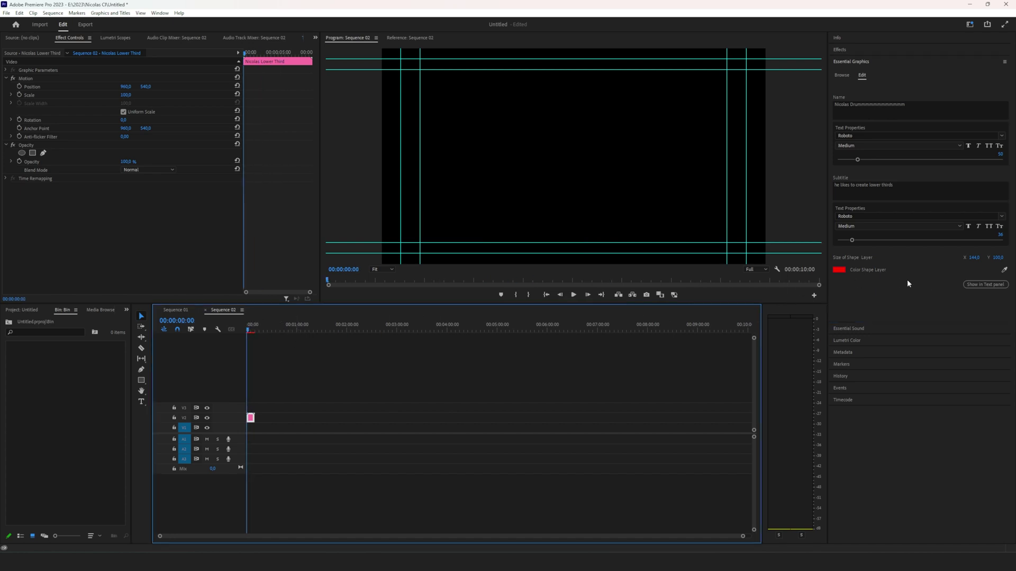
left_click(839, 270)
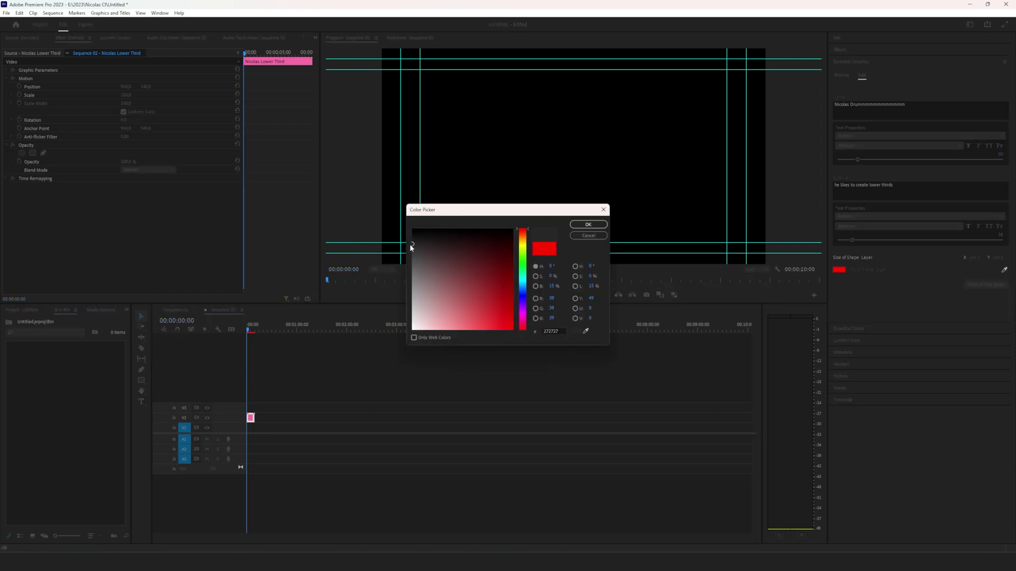
left_click_drag(413, 244, 404, 243)
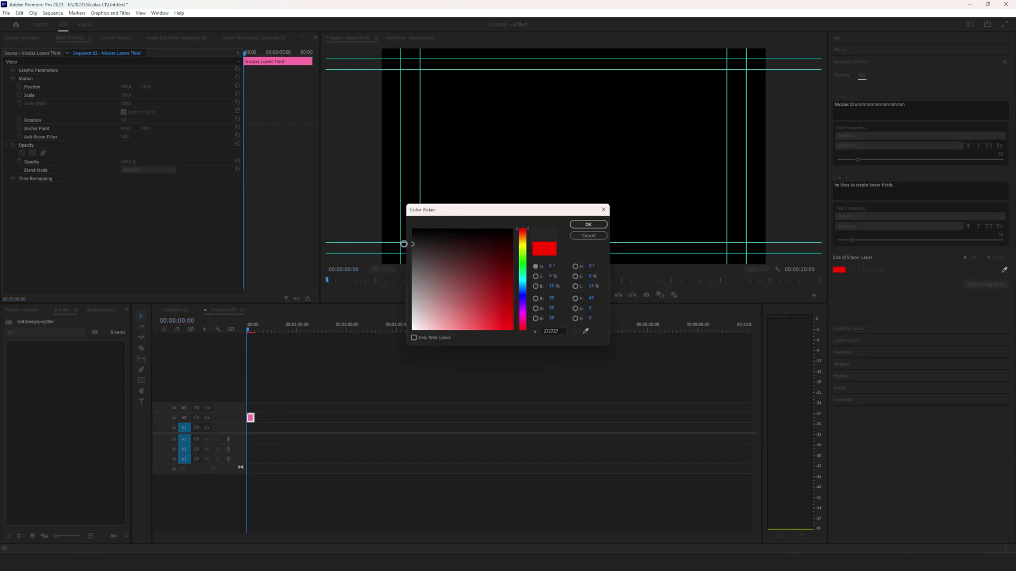
left_click(588, 224)
left_click(574, 294)
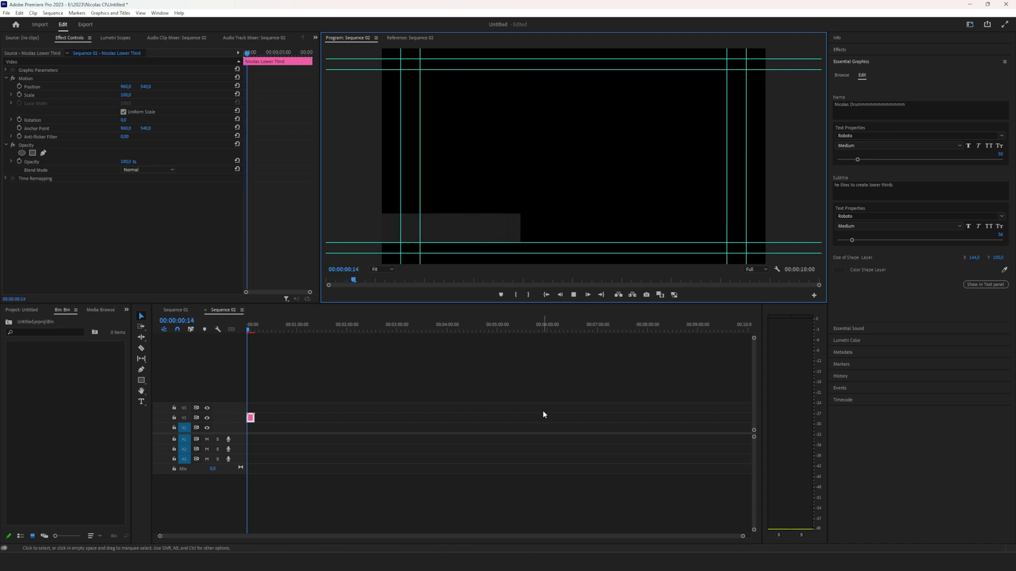